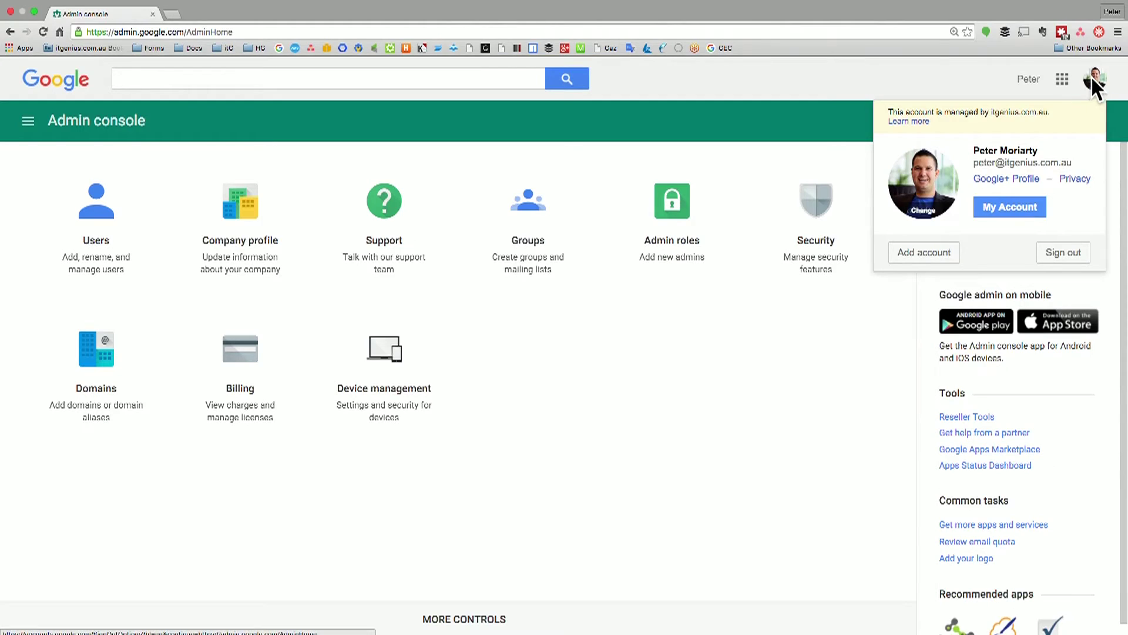
Dismiss the account details popup to reveal the Admin console home dashboard
{"action": "left_click_drag", "start_coordinate": [970, 152], "coordinate": [1079, 167]}
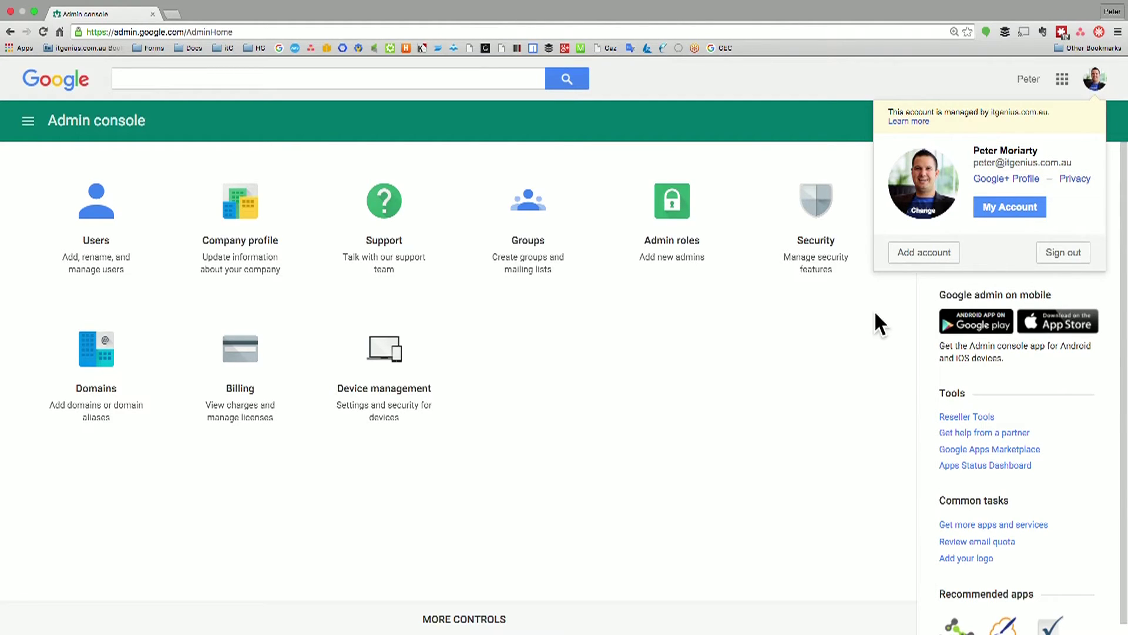
{"action": "left_click", "coordinate": [730, 383]}
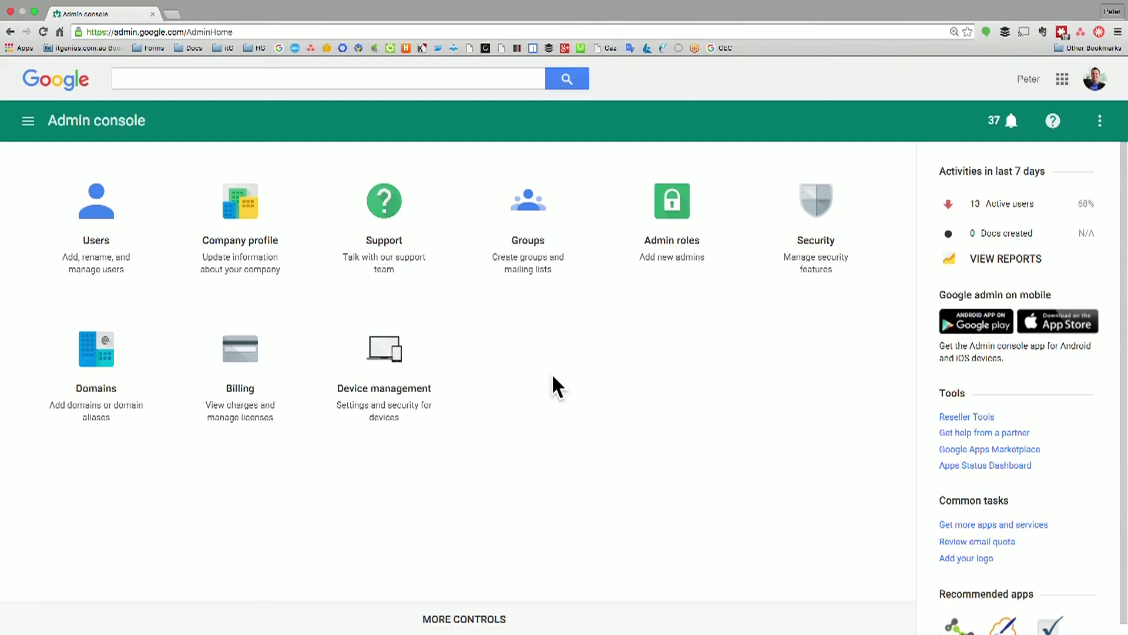
{"action": "key", "text": "super+t"}
Load Gmail in a new tab and launch the domain's Admin console from its settings menu
{"action": "type", "text": "mail.google.com/mail/u/0/#inbox"}
{"action": "key", "text": "Return"}
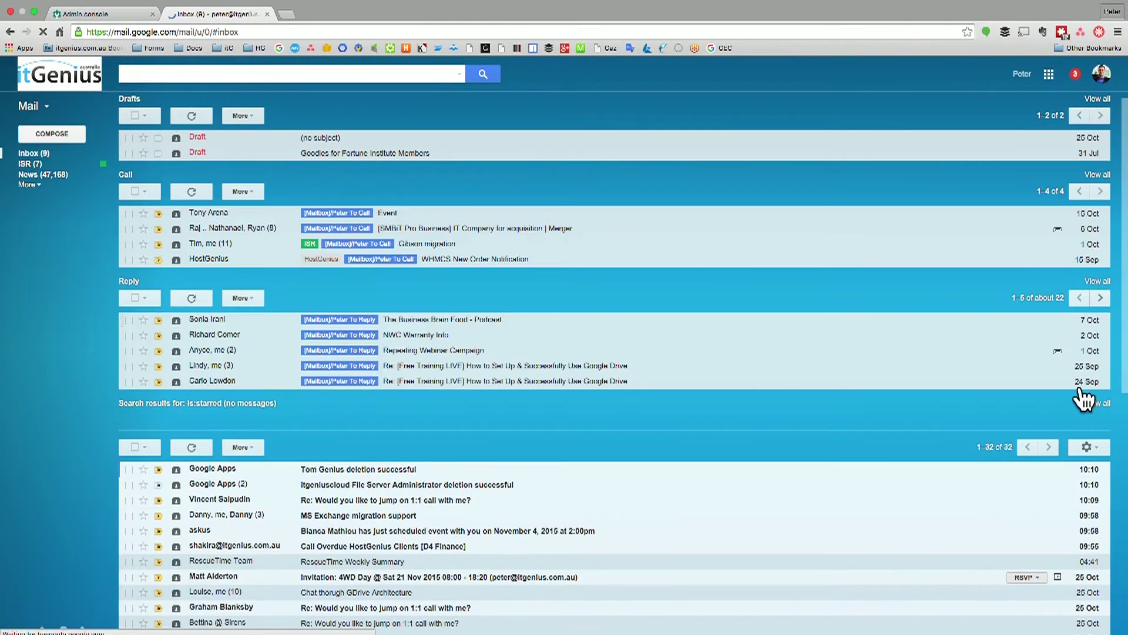
{"action": "scroll", "coordinate": [1081, 392], "scroll_direction": "down", "scroll_amount": 3}
{"action": "scroll", "coordinate": [1084, 399], "scroll_direction": "down", "scroll_amount": 1}
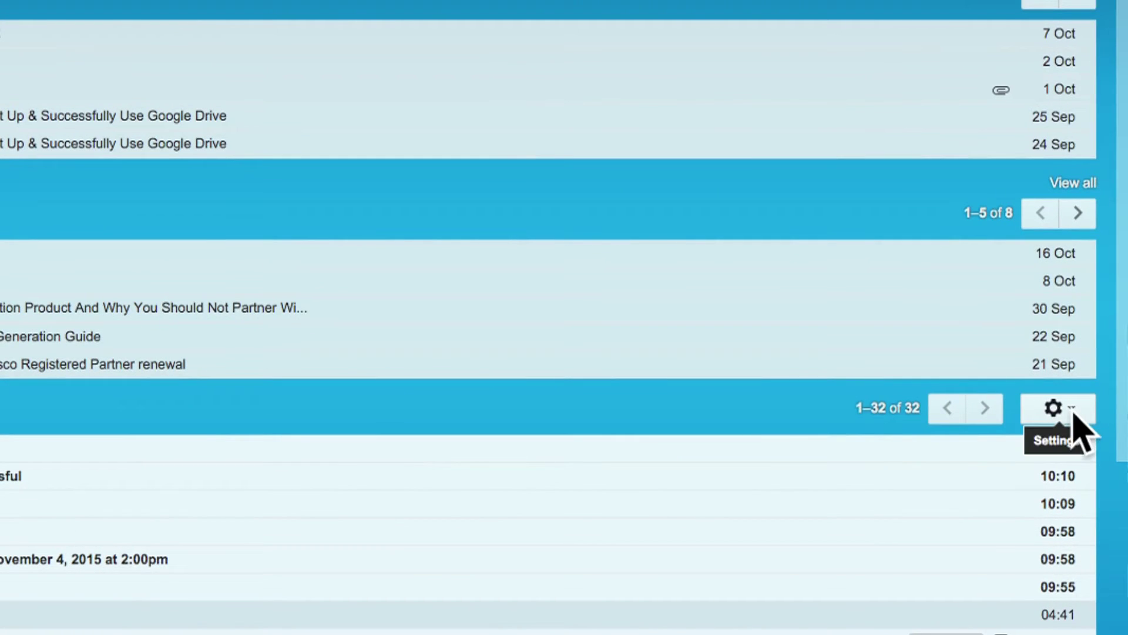
{"action": "left_click", "coordinate": [1085, 415]}
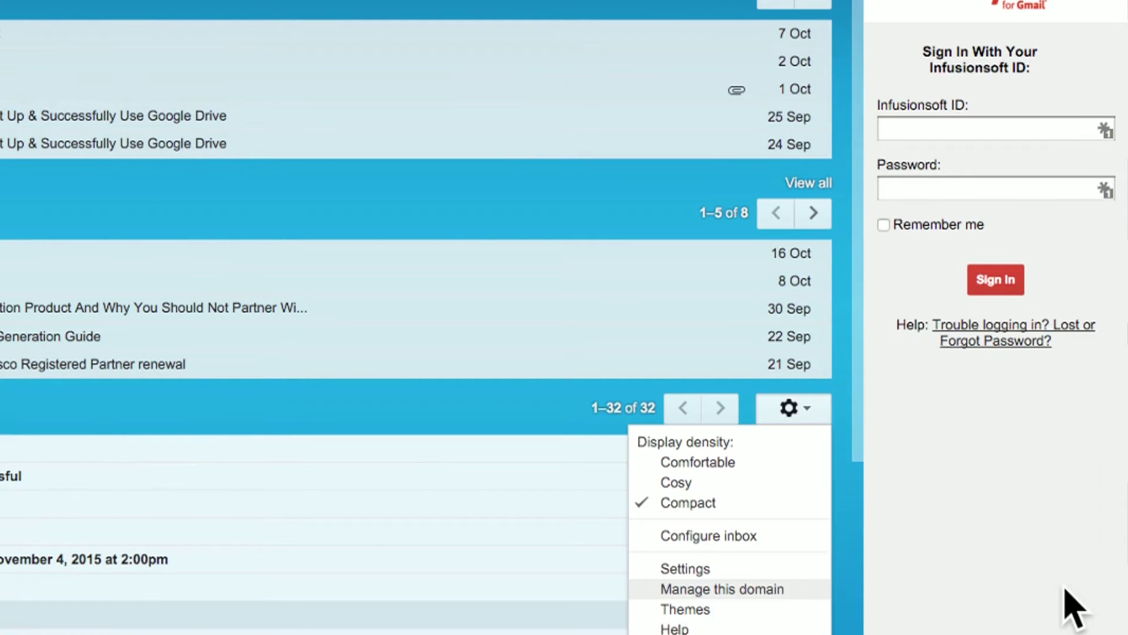
{"action": "left_click", "coordinate": [786, 589]}
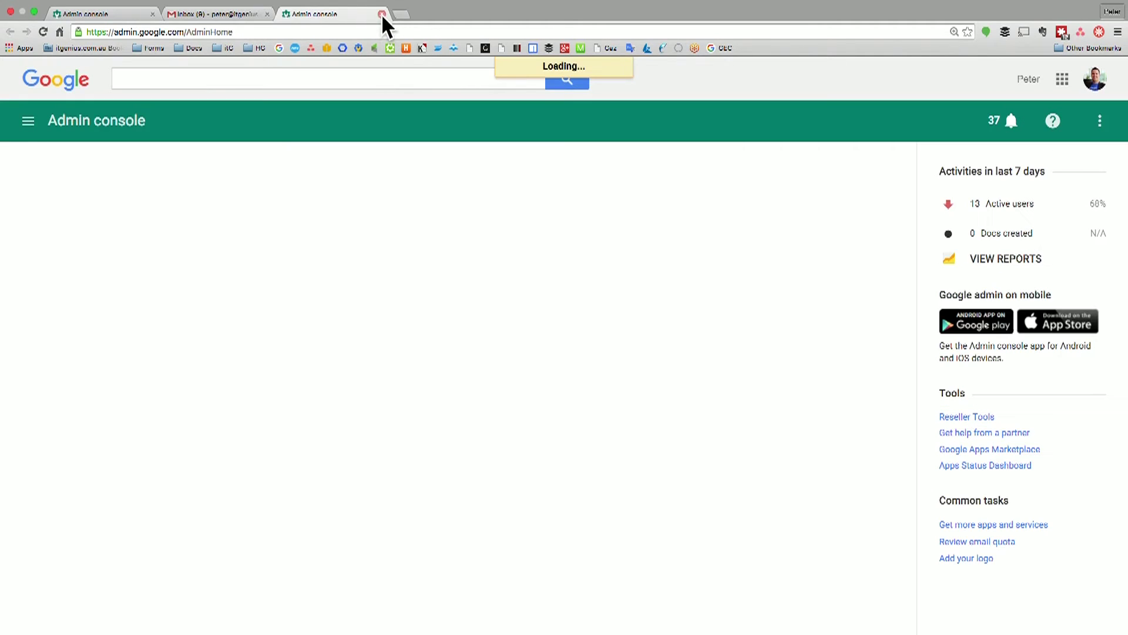
{"action": "left_click", "coordinate": [151, 12]}
Close the Gmail inbox tab, leaving a single Admin console tab
{"action": "left_click", "coordinate": [151, 11]}
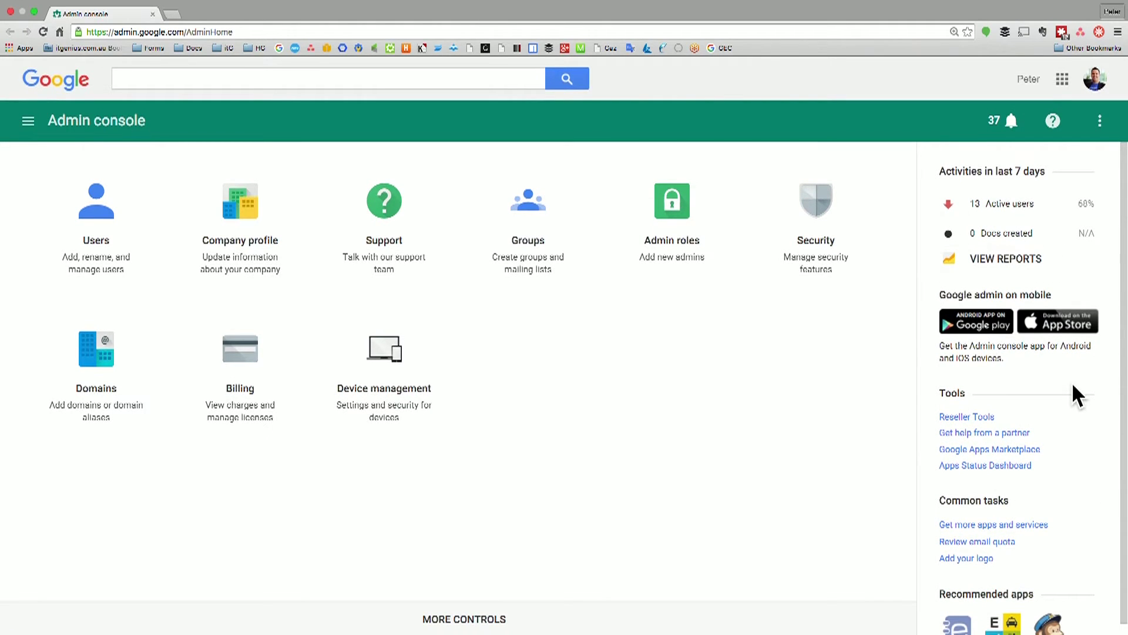
{"action": "scroll", "coordinate": [1034, 552], "scroll_direction": "down", "scroll_amount": 1}
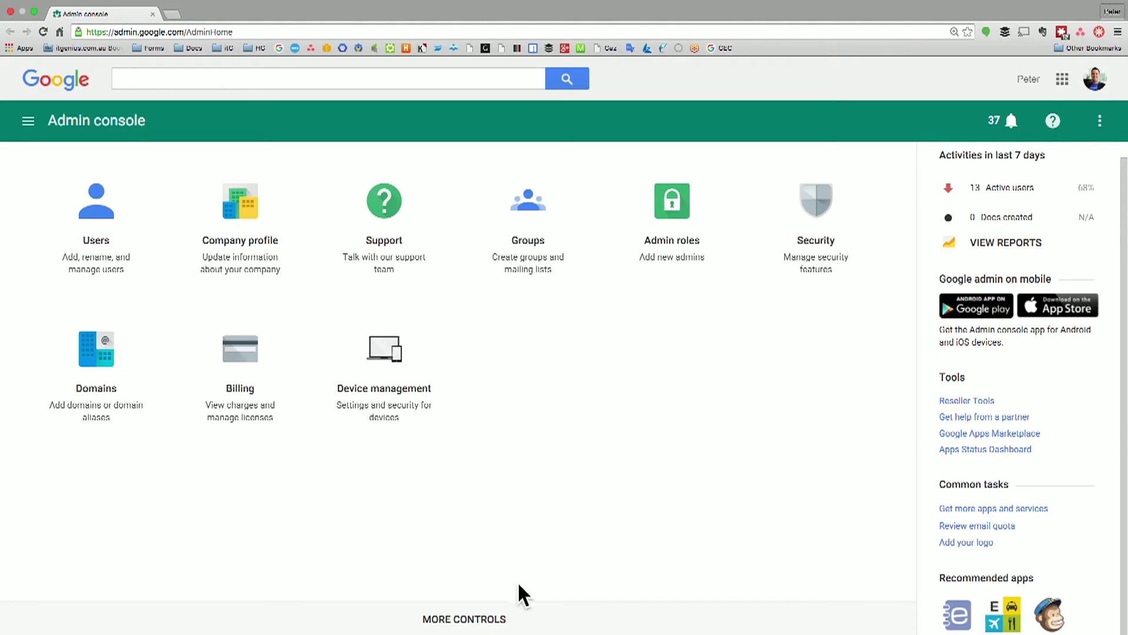
Drag the Migrations, App Engine apps, Apps and Reports tiles from More Controls onto the dashboard
{"action": "left_click", "coordinate": [485, 623]}
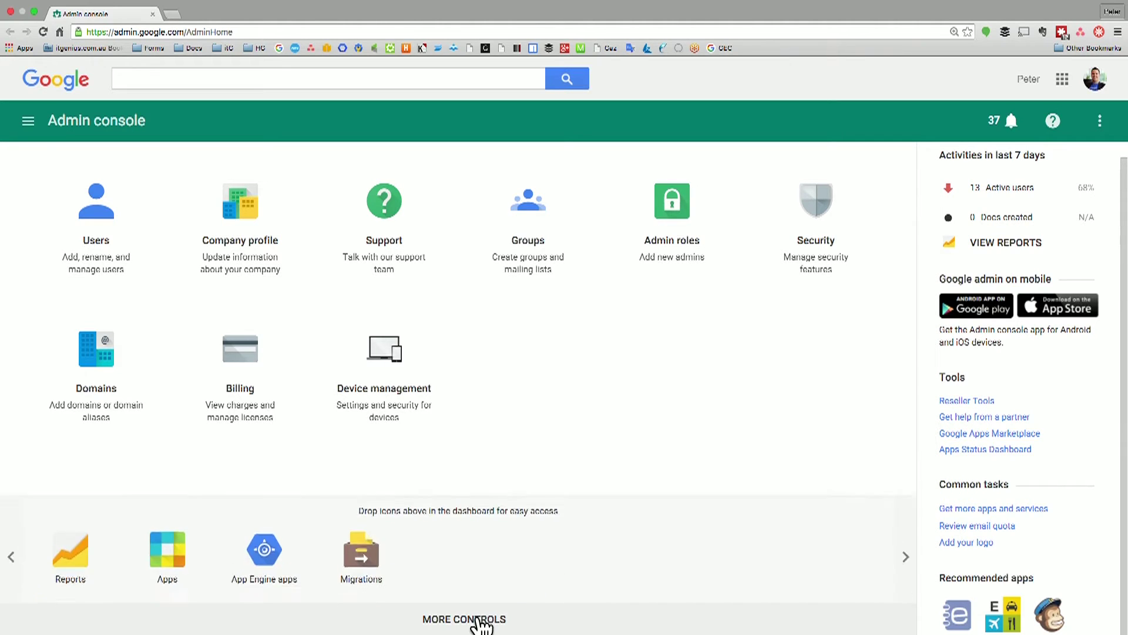
{"action": "left_click_drag", "start_coordinate": [368, 565], "coordinate": [522, 411]}
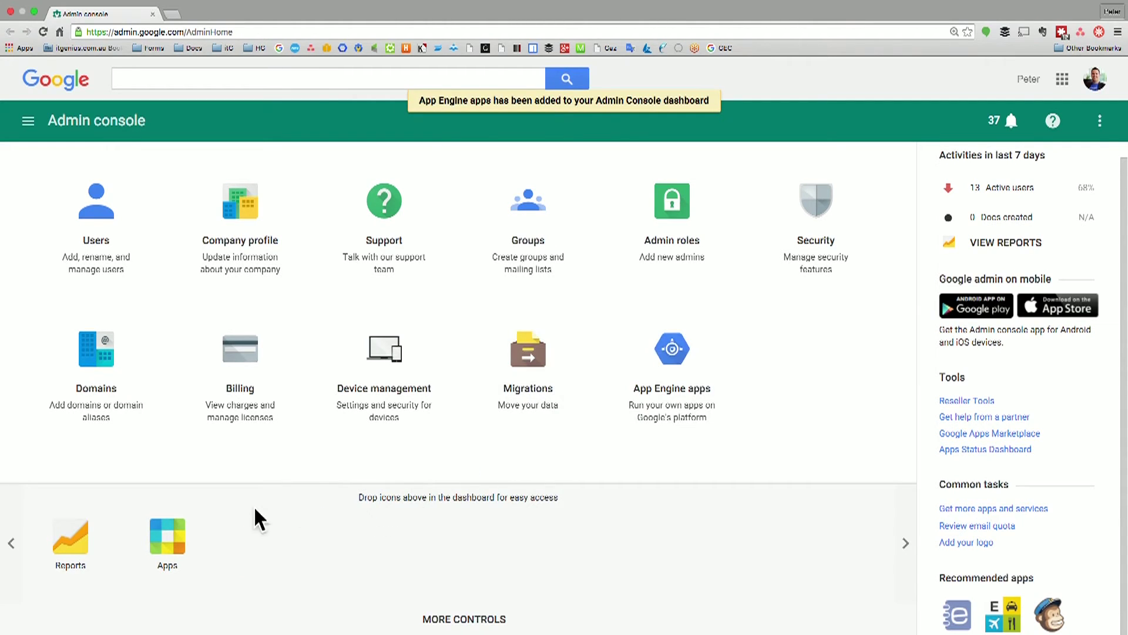
{"action": "left_click_drag", "start_coordinate": [182, 544], "coordinate": [460, 273]}
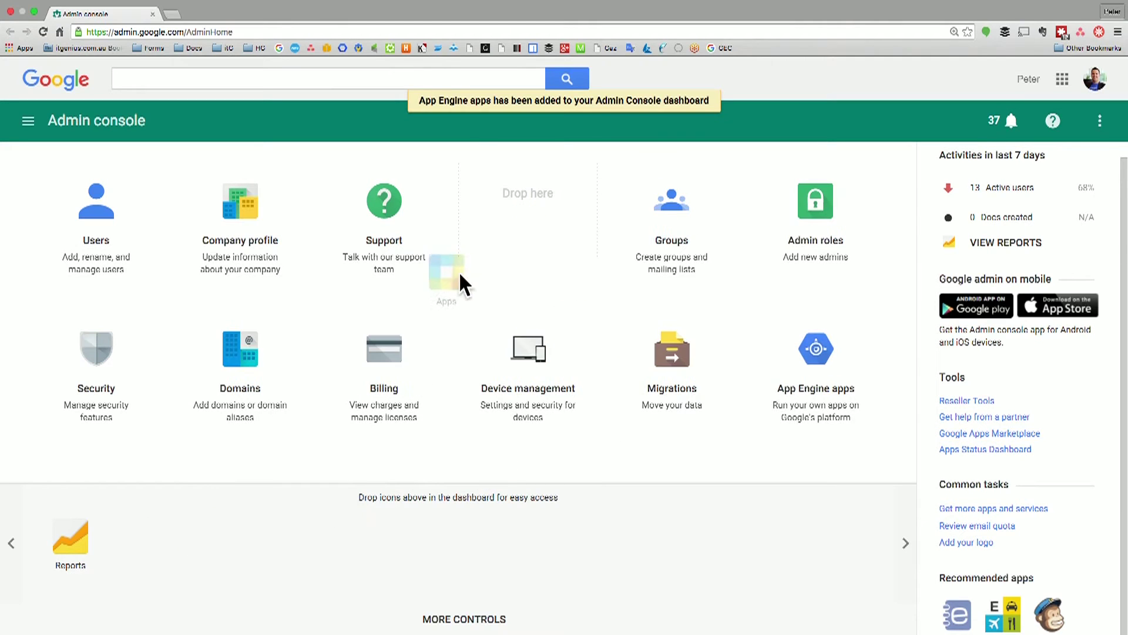
{"action": "left_click_drag", "start_coordinate": [382, 213], "coordinate": [383, 214]}
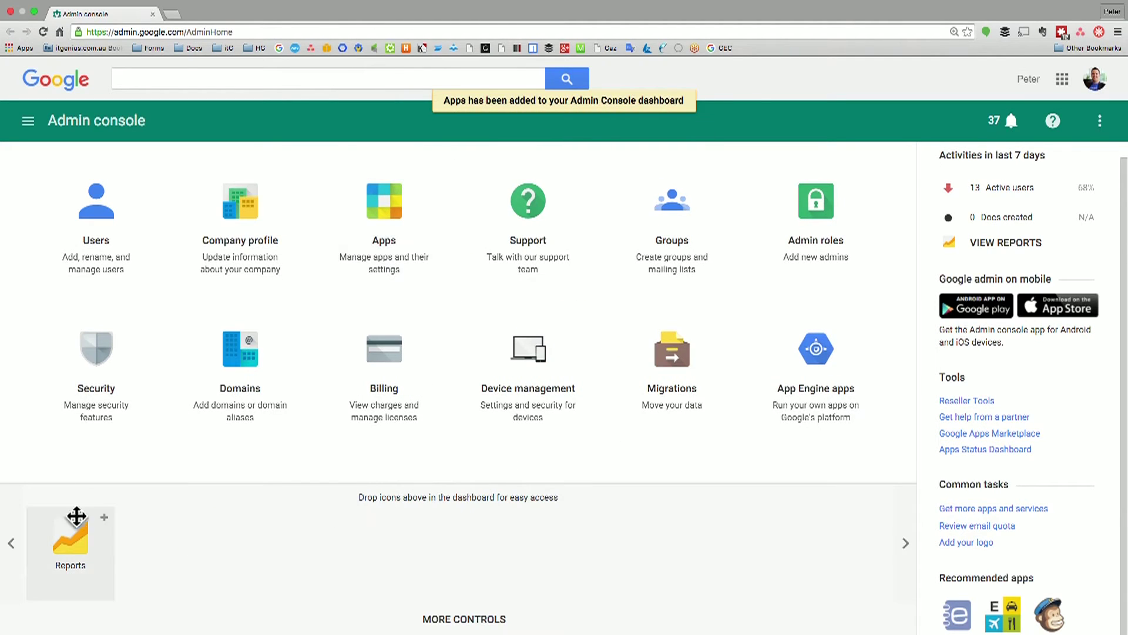
{"action": "left_click_drag", "start_coordinate": [182, 469], "coordinate": [515, 419]}
{"action": "left_click_drag", "start_coordinate": [844, 356], "coordinate": [842, 360]}
{"action": "left_click", "coordinate": [462, 619]}
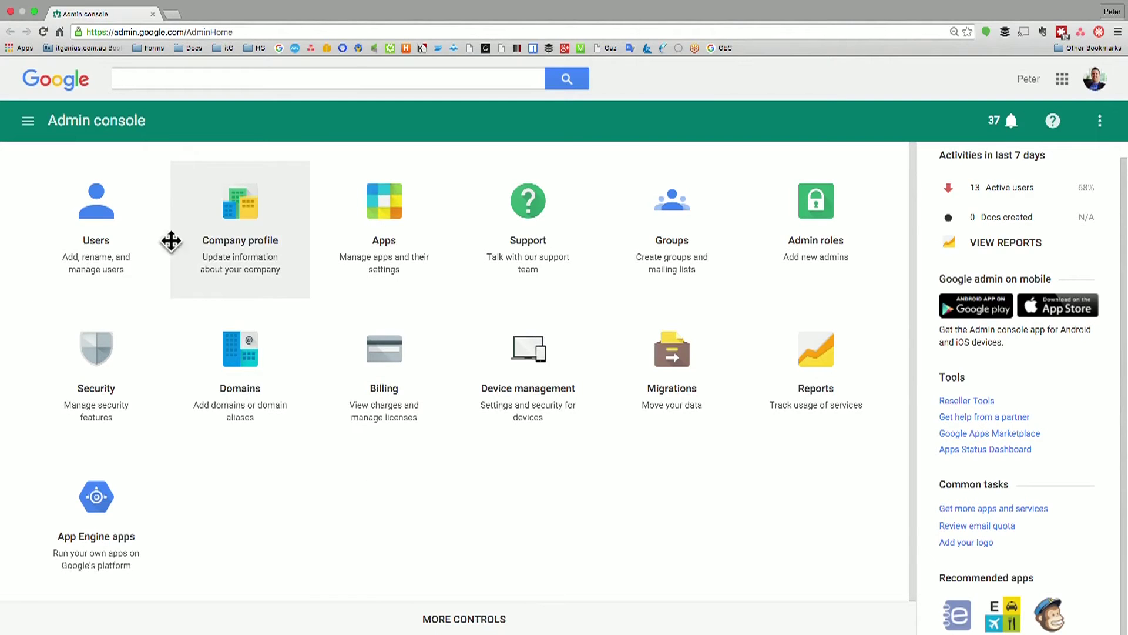
{"action": "left_click", "coordinate": [109, 243]}
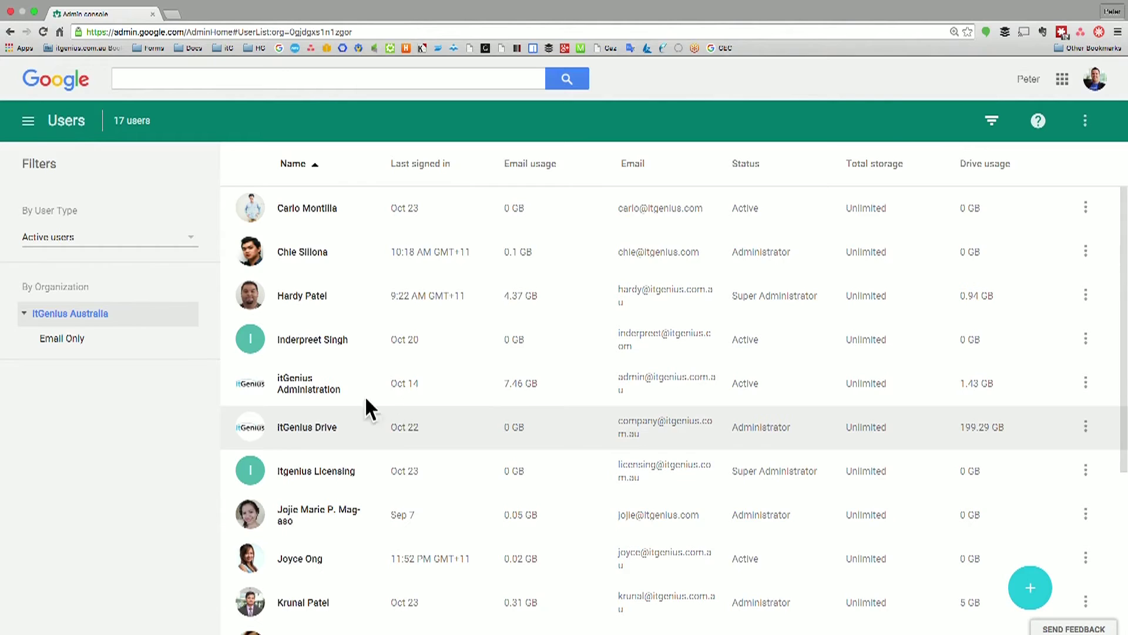
Return to the console Home page through the navigation menu
{"action": "left_click", "coordinate": [28, 122]}
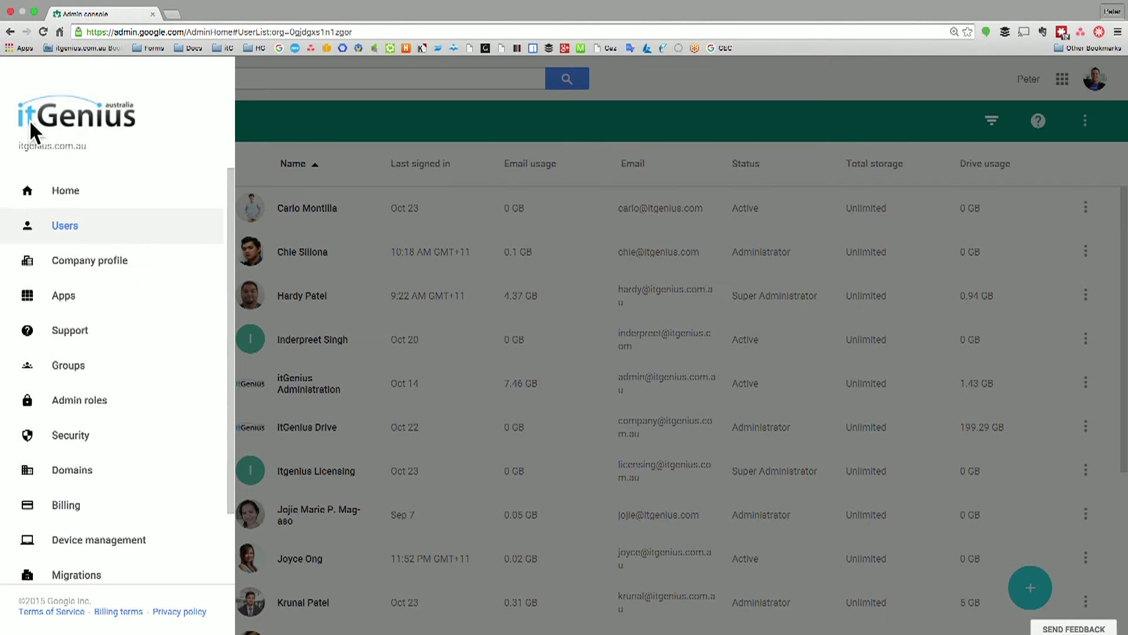
{"action": "left_click", "coordinate": [67, 196]}
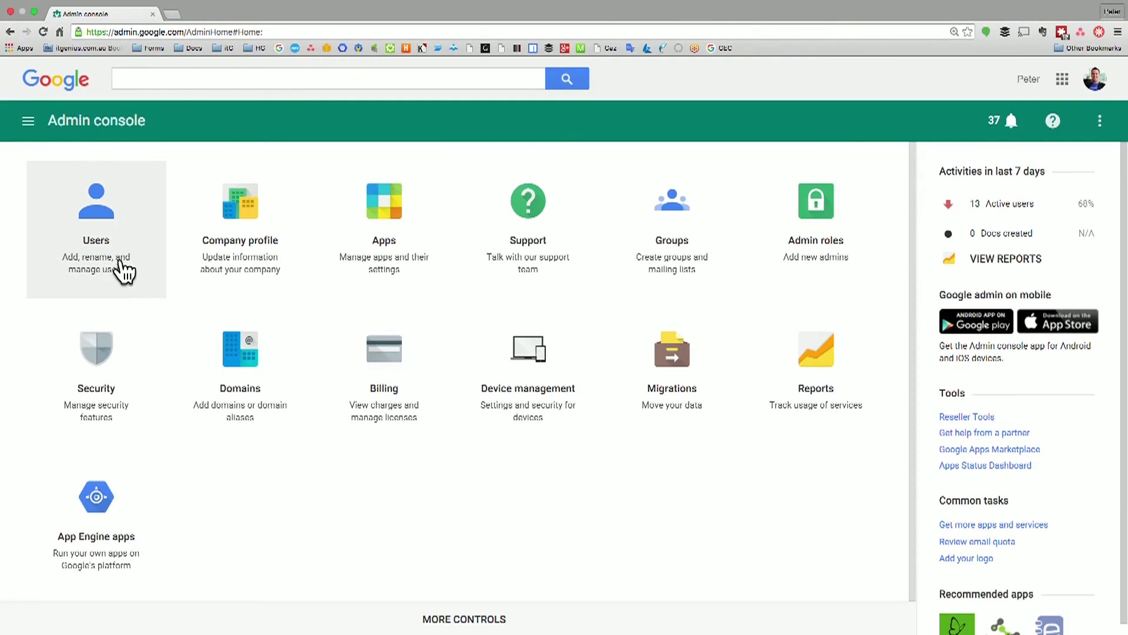
Open the Users list of 17 users and expand the add-user button's options
{"action": "left_click", "coordinate": [88, 206]}
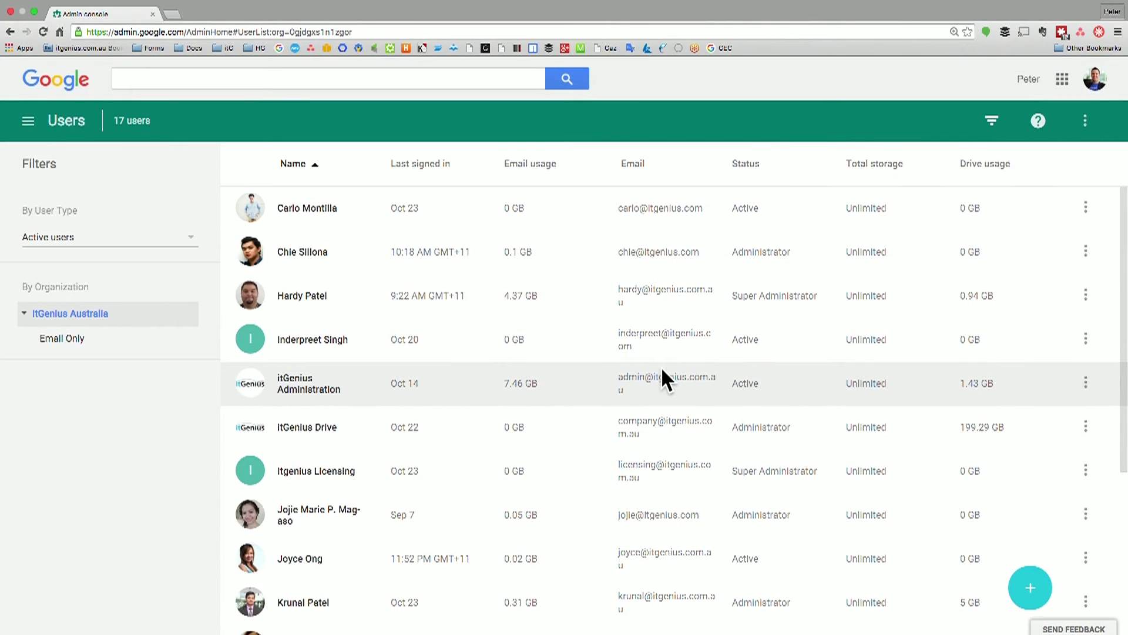
{"action": "mouse_move", "coordinate": [1034, 598]}
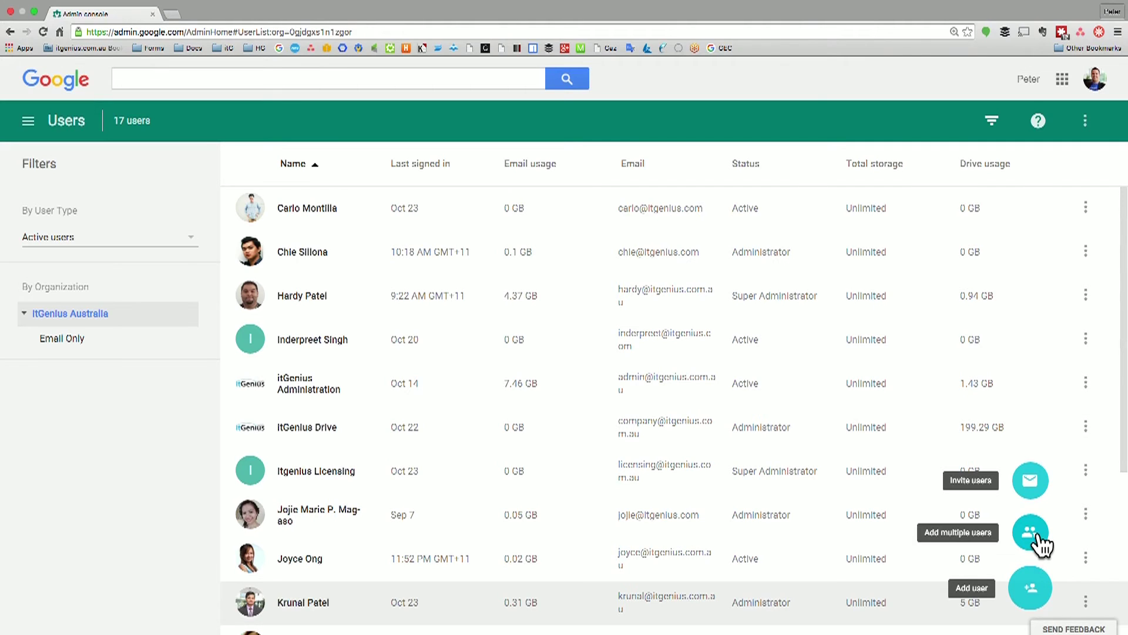
Start a new user, entering first and last name and a primary email on itgenius.com
{"action": "left_click", "coordinate": [1038, 605]}
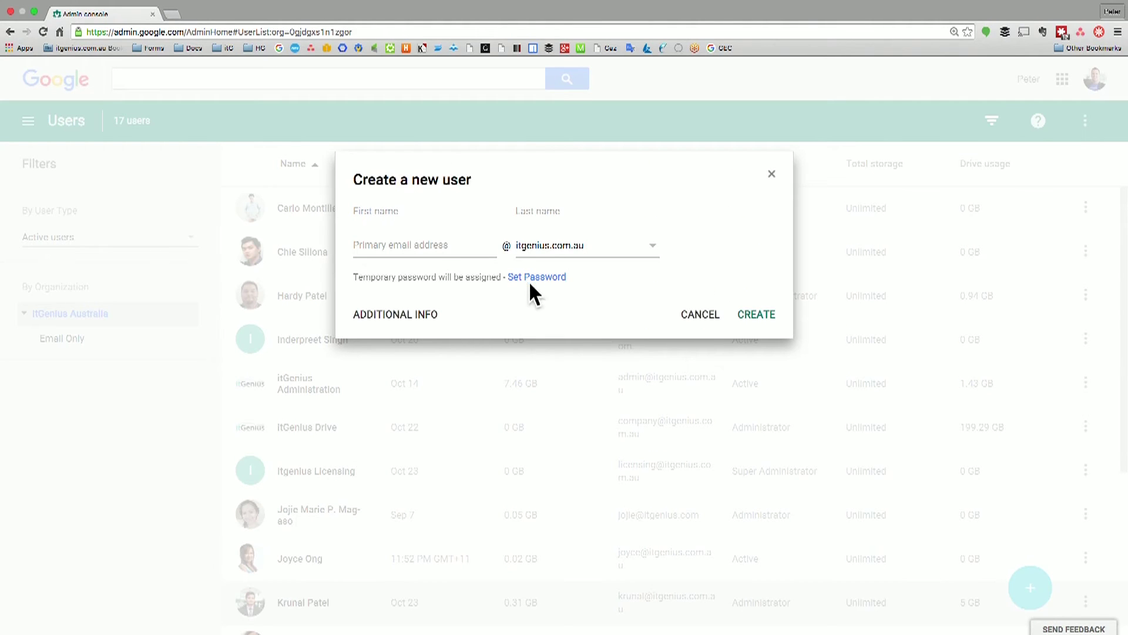
{"action": "left_click", "coordinate": [451, 218]}
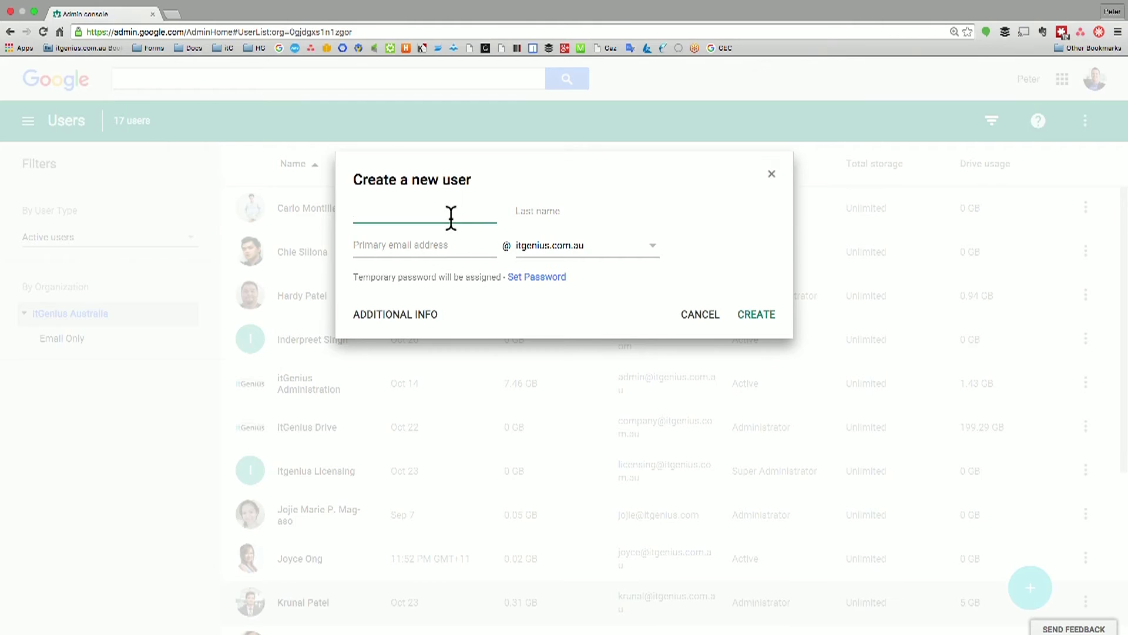
{"action": "type", "text": "Tom"}
{"action": "key", "text": "Tab"}
{"action": "type", "text": "G"}
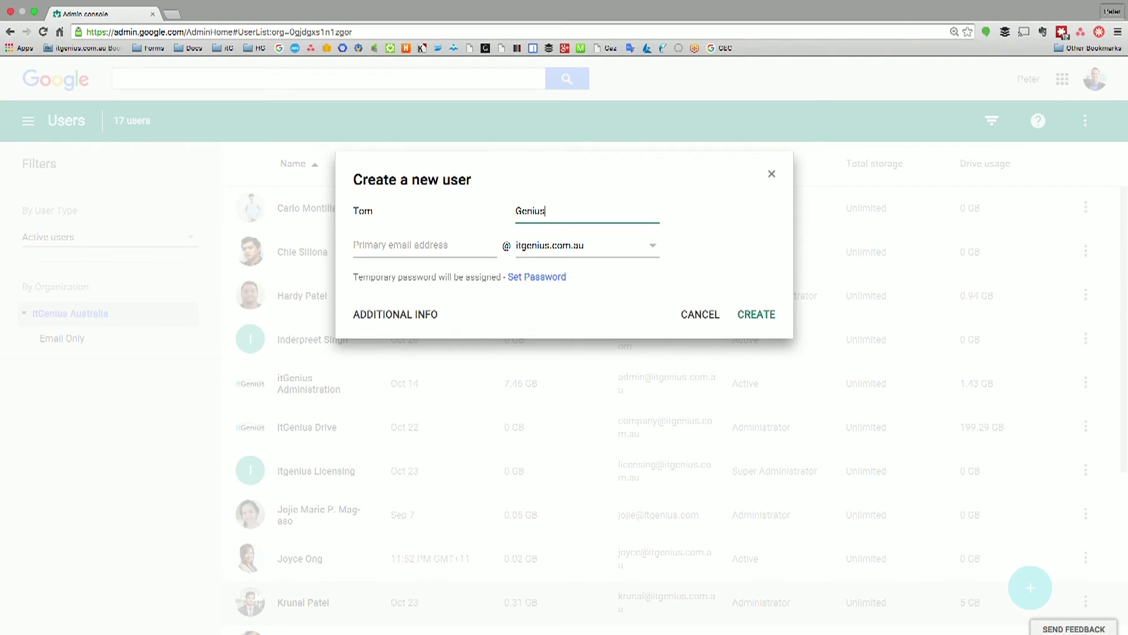
{"action": "left_click", "coordinate": [385, 242]}
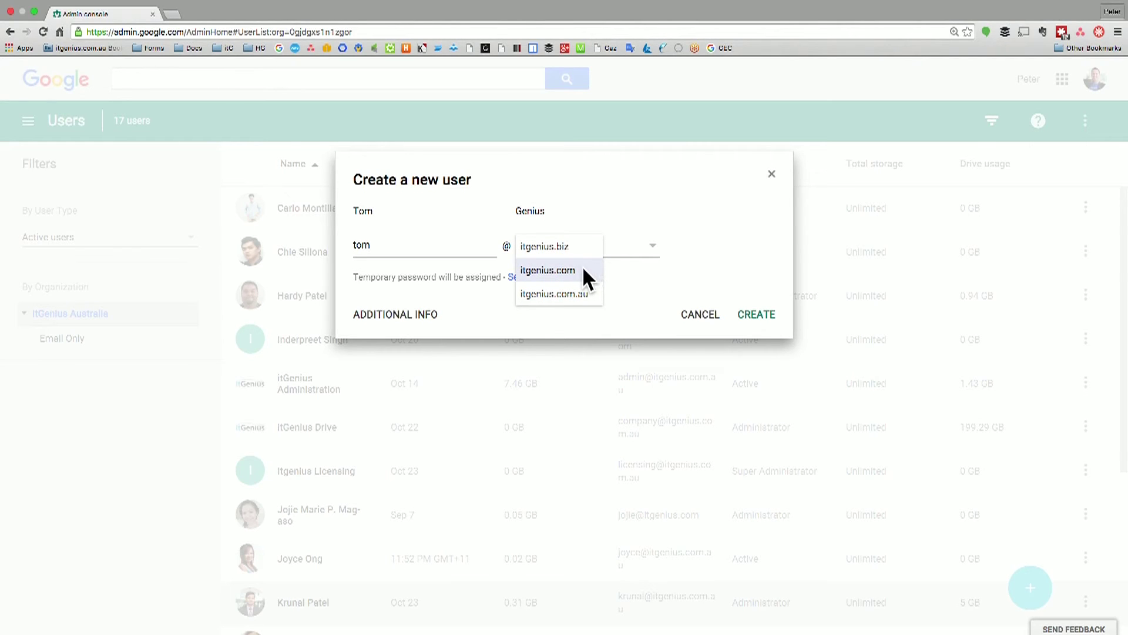
{"action": "left_click", "coordinate": [584, 268]}
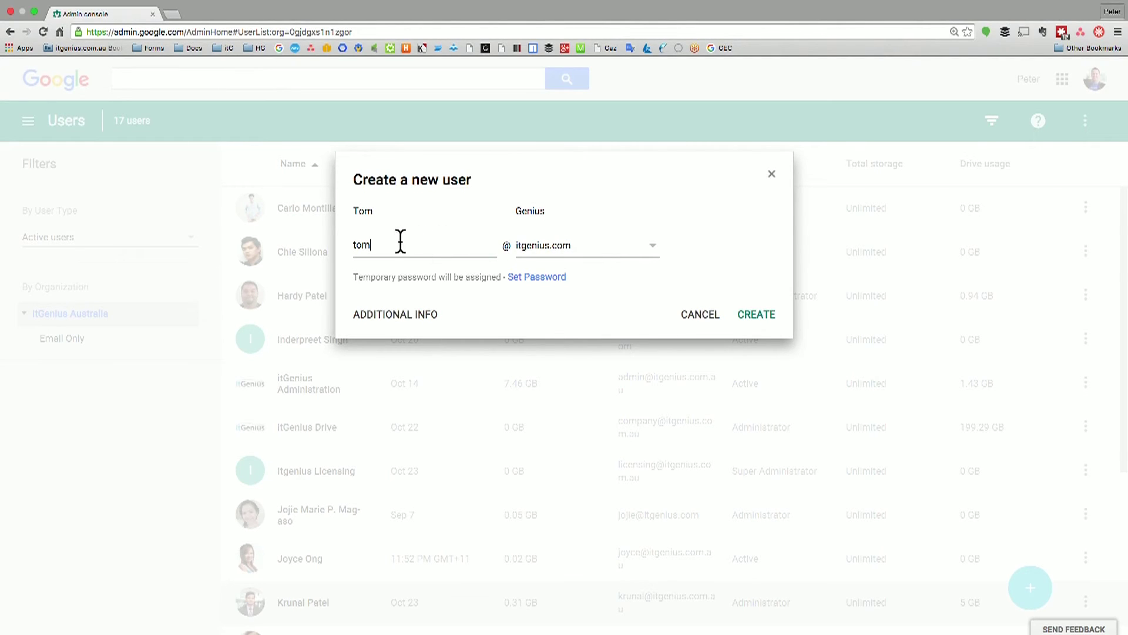
{"action": "left_click", "coordinate": [578, 246]}
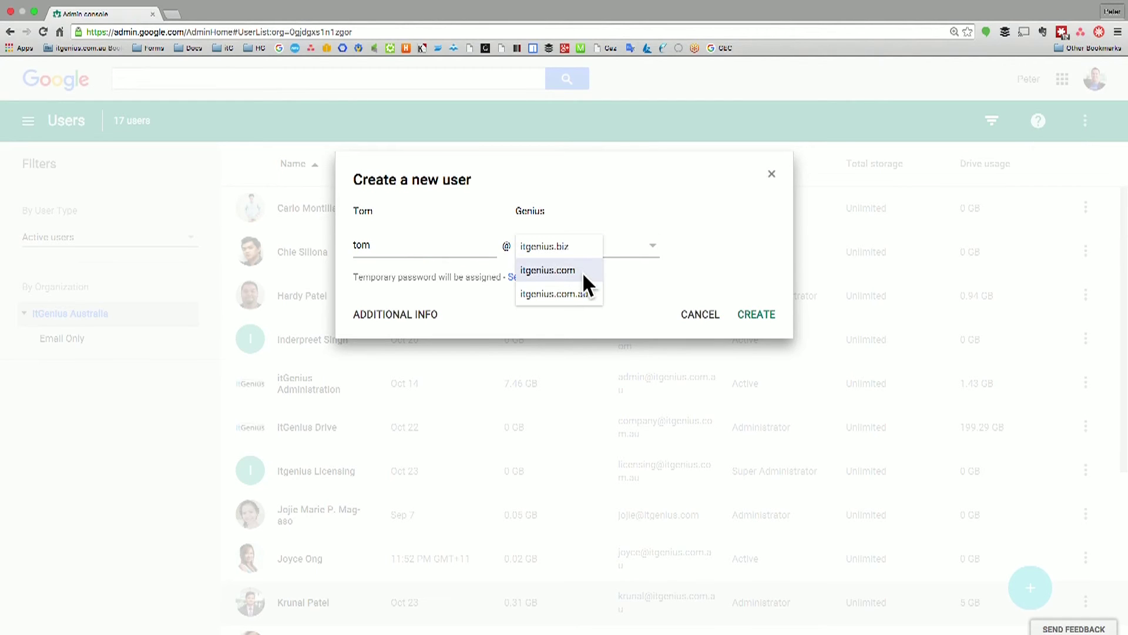
{"action": "left_click", "coordinate": [583, 272]}
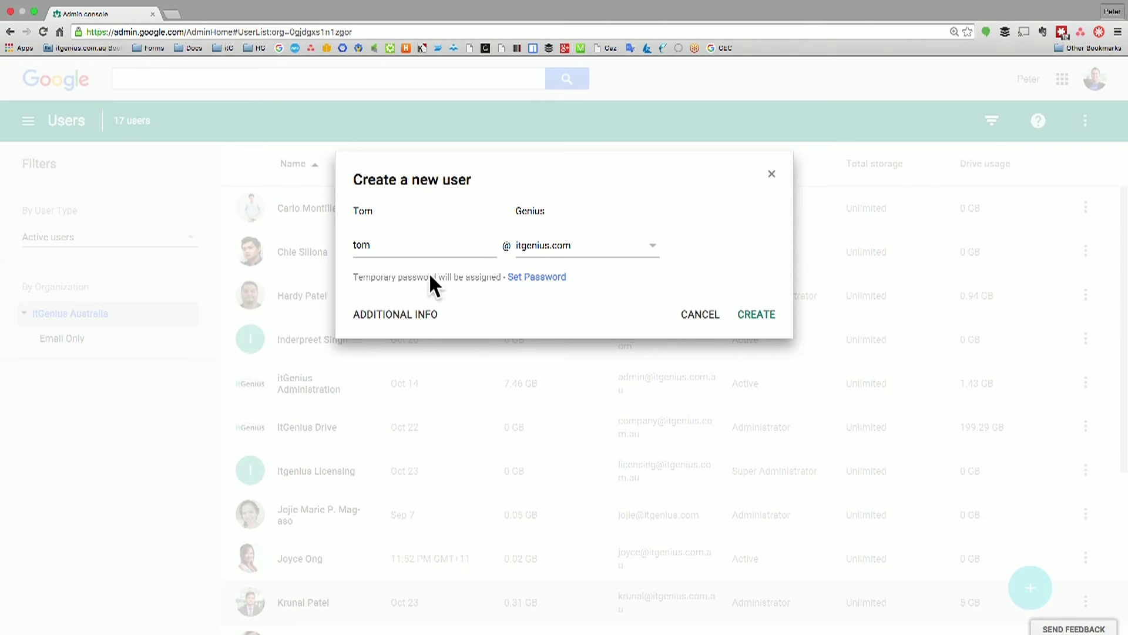
Set a custom password, confirm it, and create the account
{"action": "left_click", "coordinate": [534, 278]}
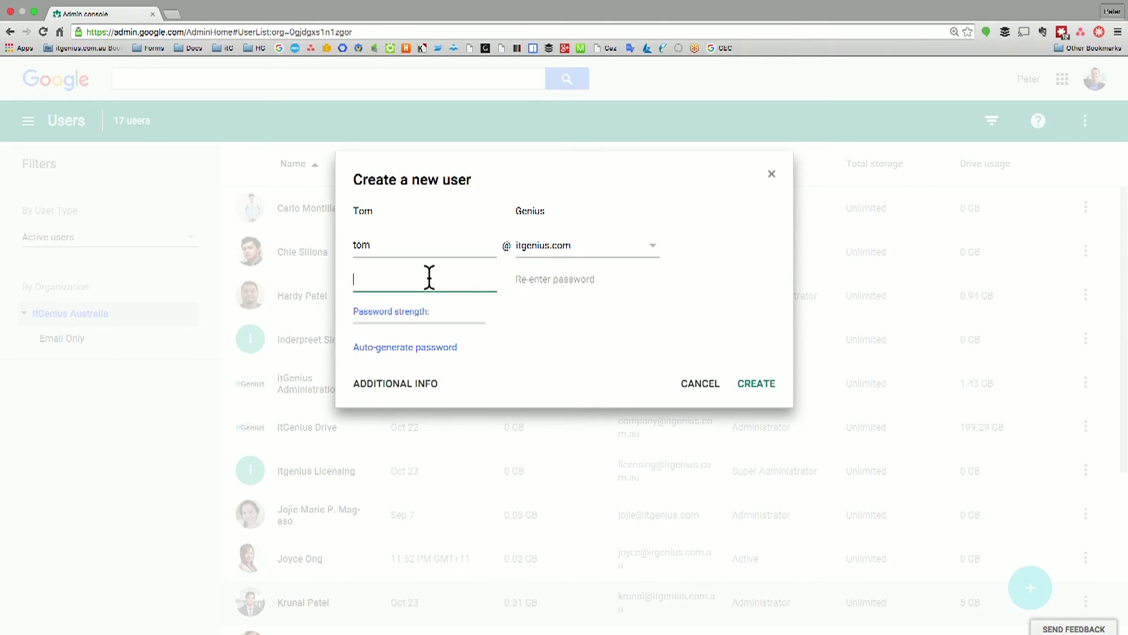
{"action": "type", "text": "••••••••"}
{"action": "key", "text": "Tab"}
{"action": "type", "text": "•••"}
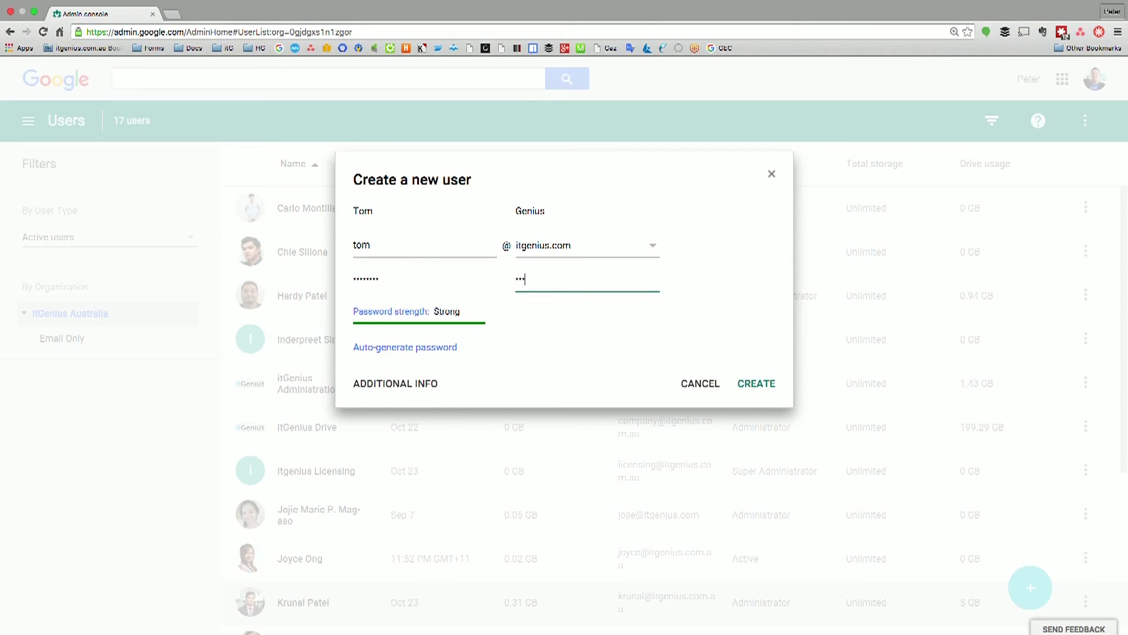
{"action": "left_click", "coordinate": [569, 320]}
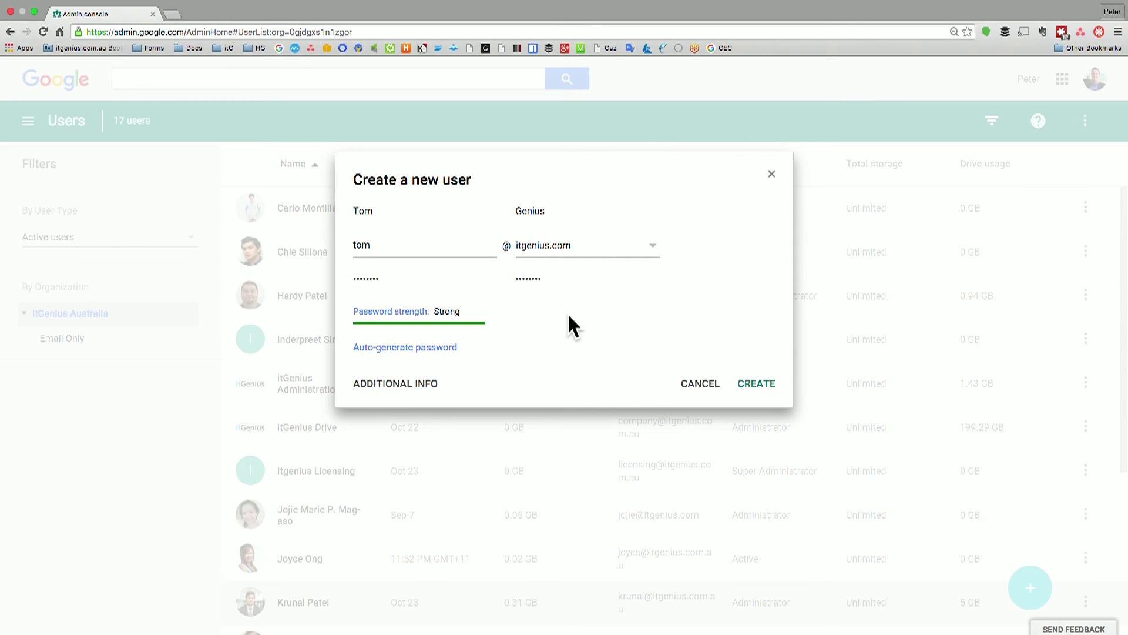
{"action": "left_click", "coordinate": [761, 385]}
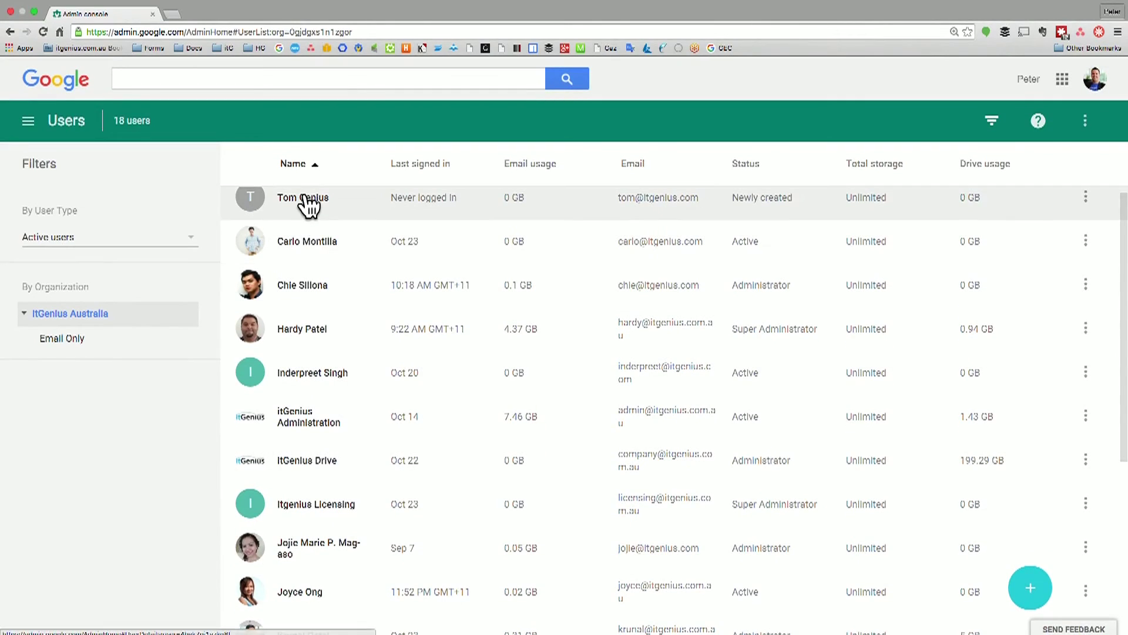
Open the new user's details and expand the Account section showing no aliases yet
{"action": "left_click", "coordinate": [305, 200]}
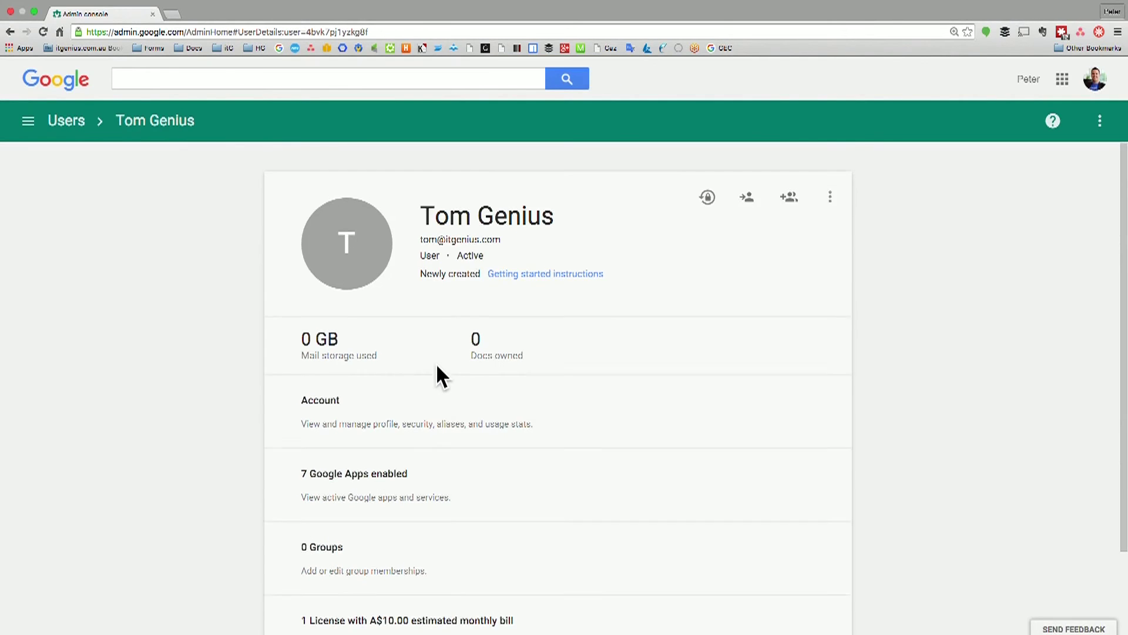
{"action": "scroll", "coordinate": [440, 376], "scroll_direction": "down", "scroll_amount": 3}
{"action": "scroll", "coordinate": [423, 321], "scroll_direction": "up", "scroll_amount": 3}
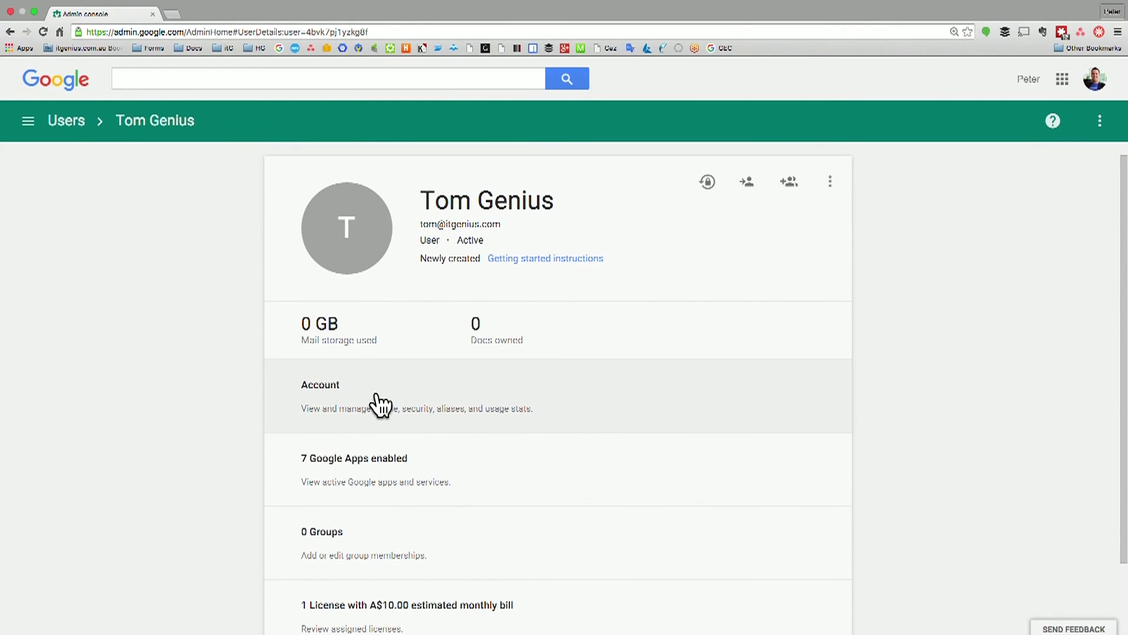
{"action": "left_click", "coordinate": [381, 405]}
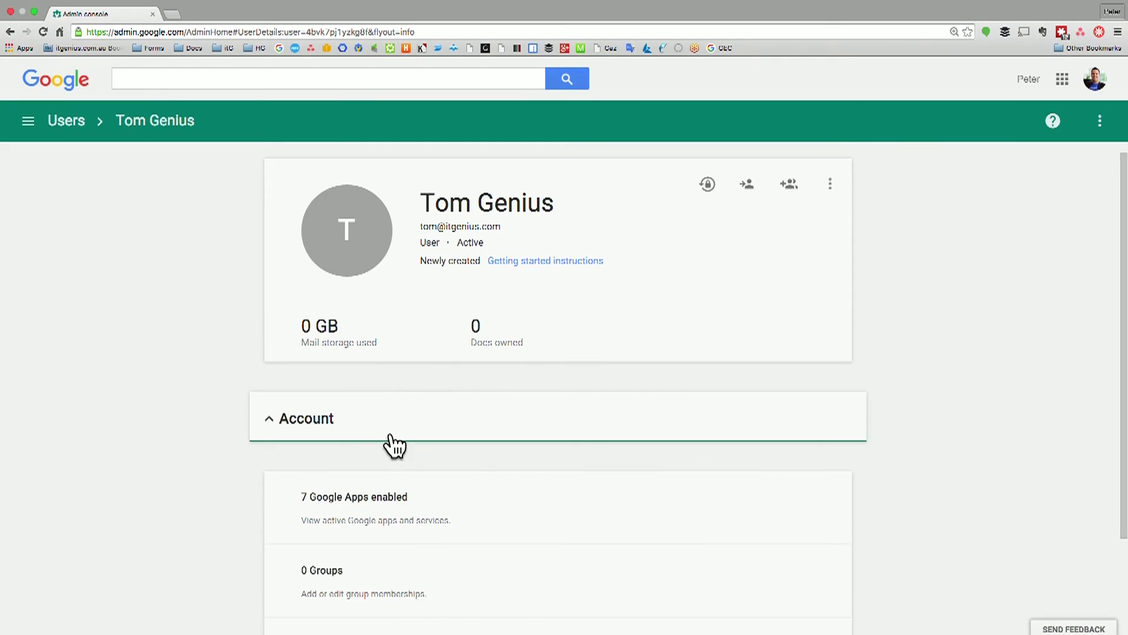
{"action": "scroll", "coordinate": [391, 444], "scroll_direction": "down", "scroll_amount": 5}
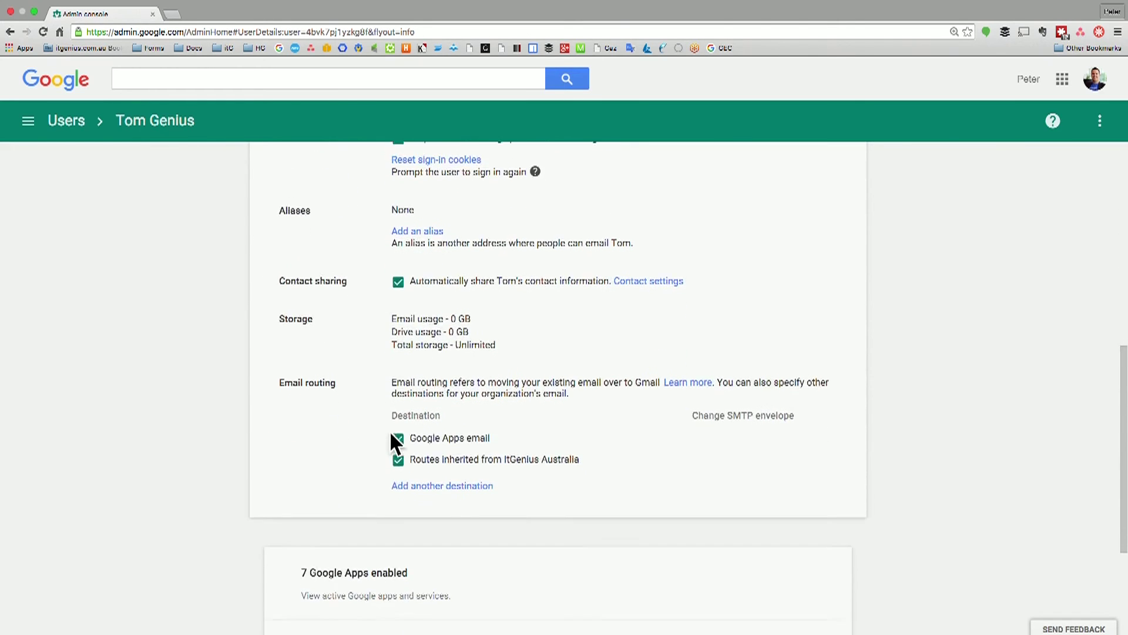
{"action": "scroll", "coordinate": [389, 442], "scroll_direction": "up", "scroll_amount": 2}
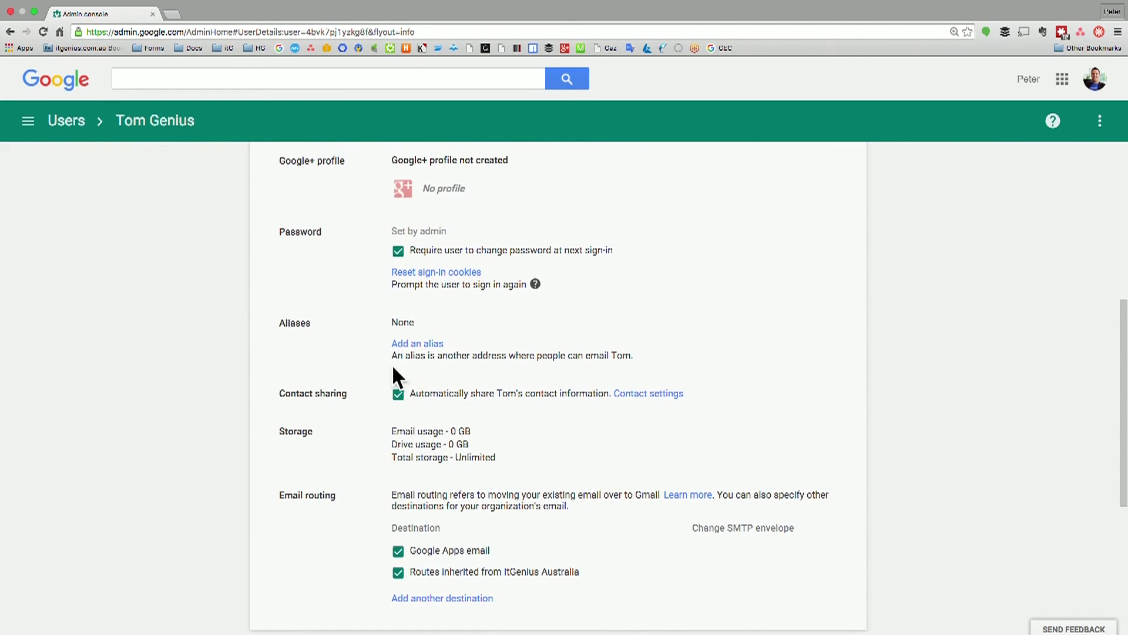
Add the first and second itgenius.com aliases for the user, saving after each
{"action": "left_click", "coordinate": [418, 345]}
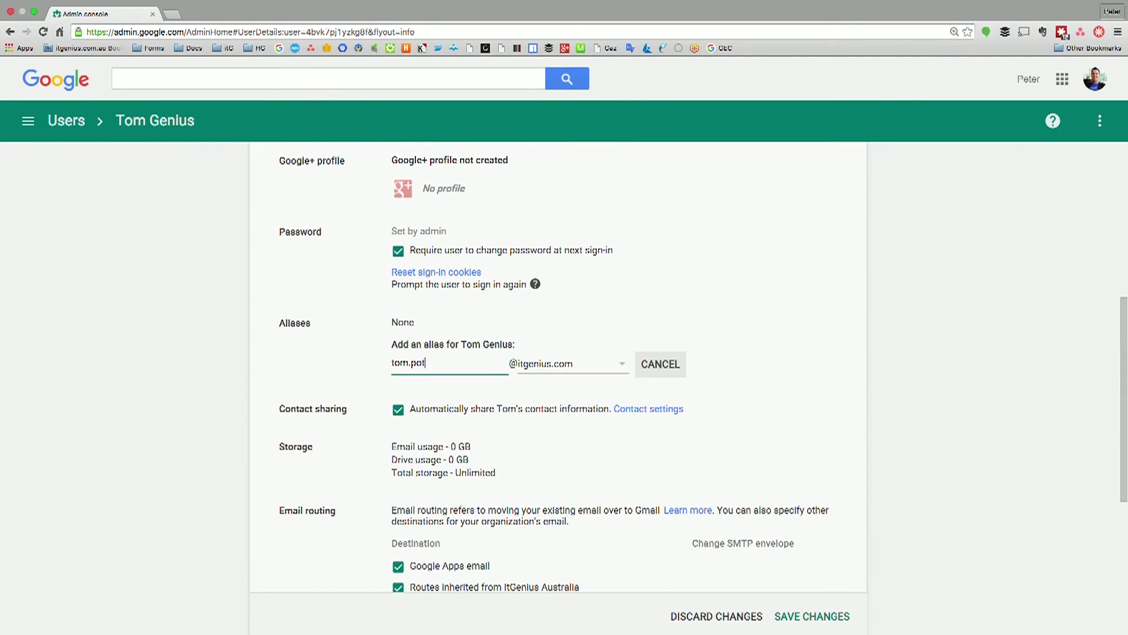
{"action": "left_click", "coordinate": [808, 619]}
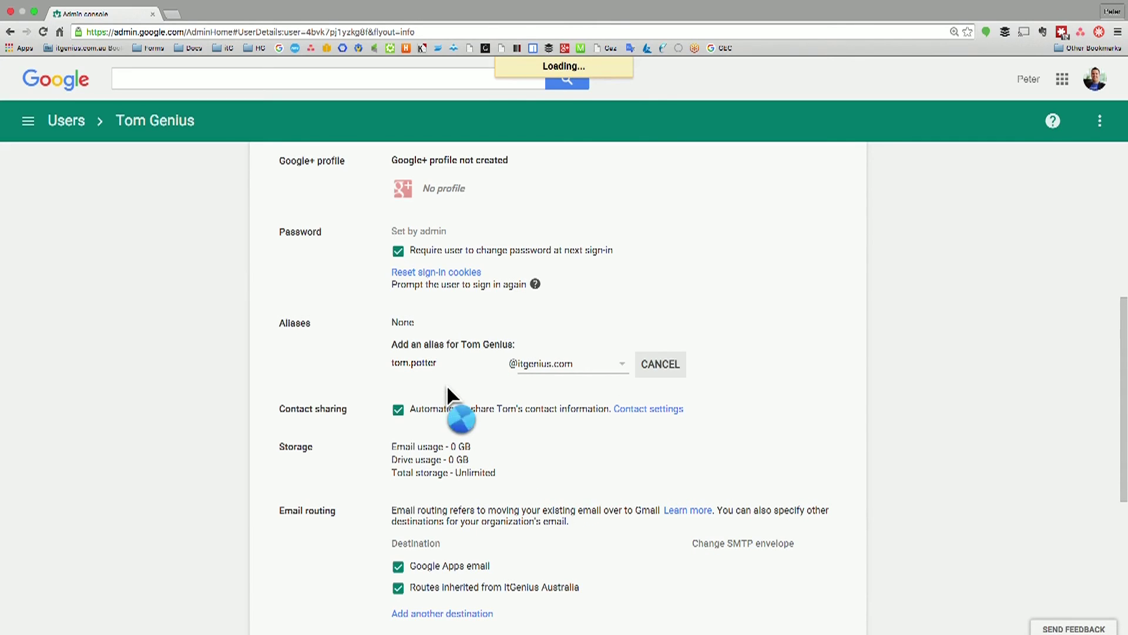
{"action": "left_click", "coordinate": [423, 345]}
{"action": "type", "text": "tom."}
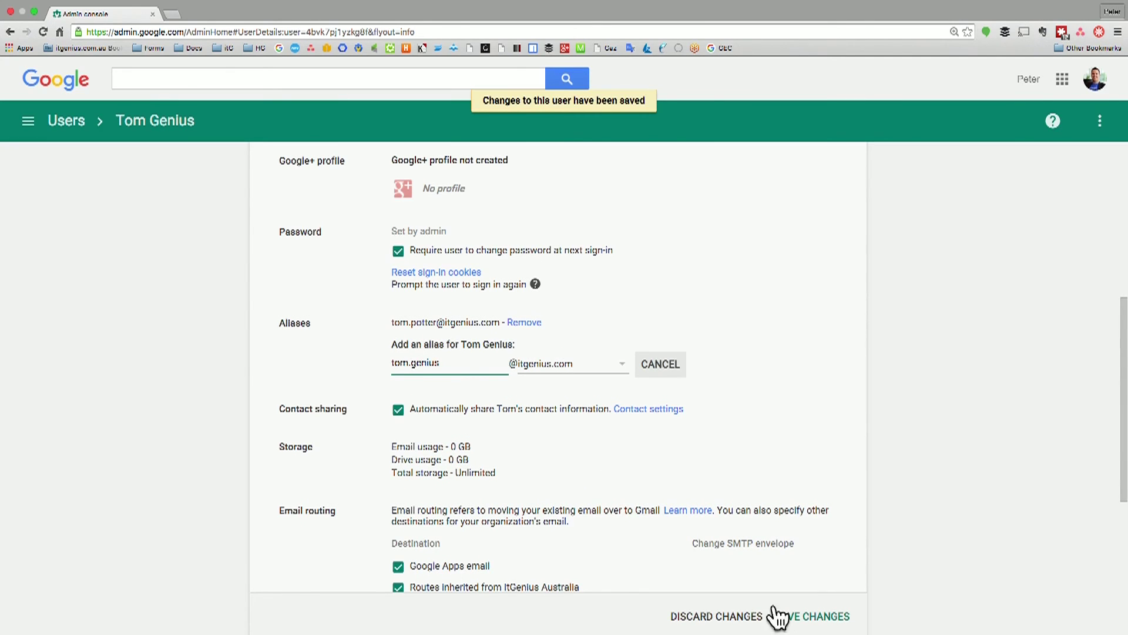
{"action": "left_click", "coordinate": [803, 616]}
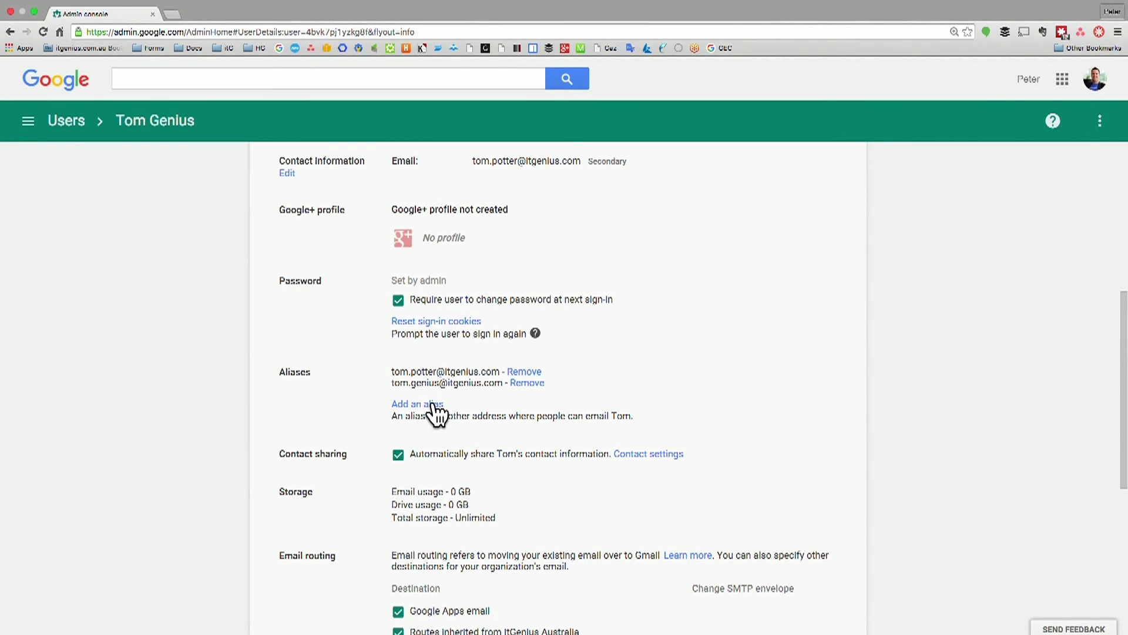
Add a third alias on the itgenius.com.au domain and save the changes
{"action": "left_click", "coordinate": [435, 406]}
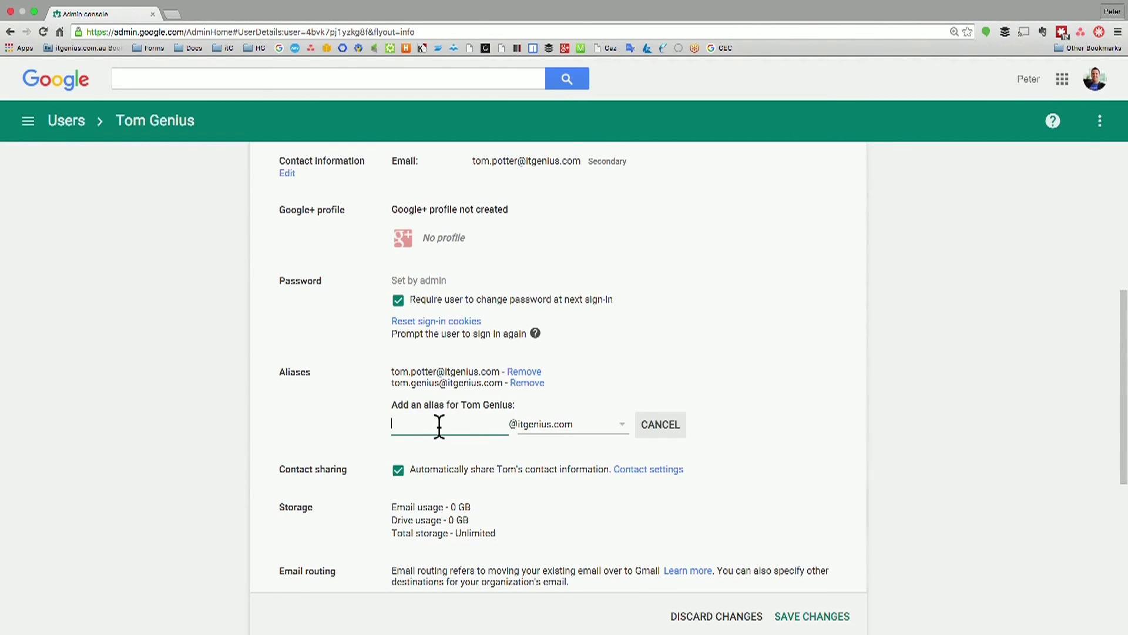
{"action": "type", "text": "t"}
{"action": "left_click", "coordinate": [571, 421]}
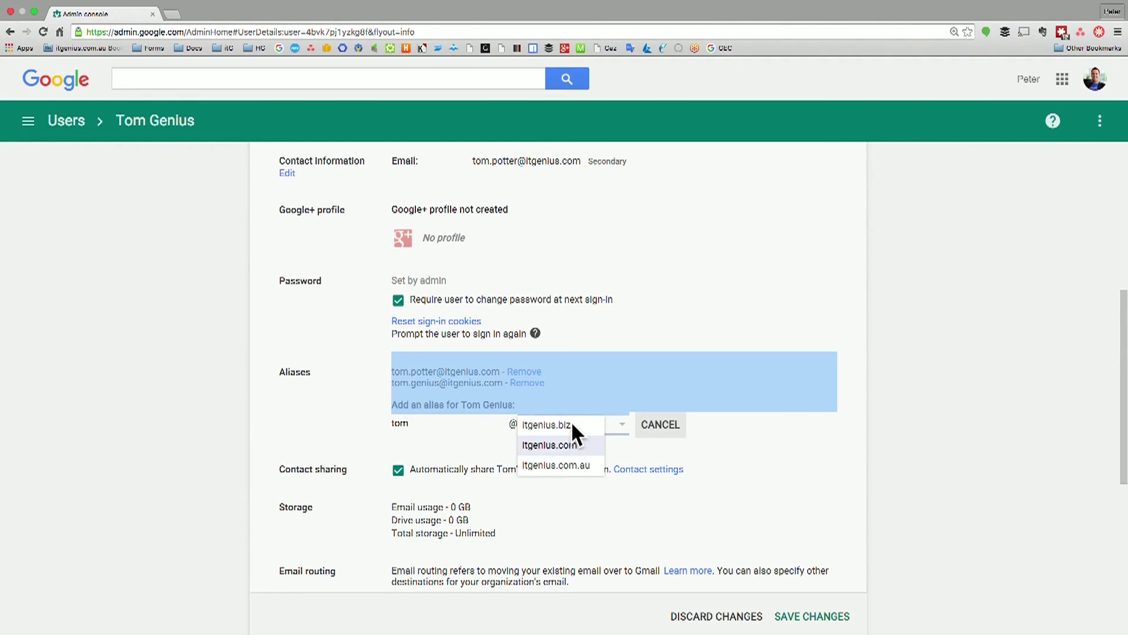
{"action": "left_click", "coordinate": [578, 460]}
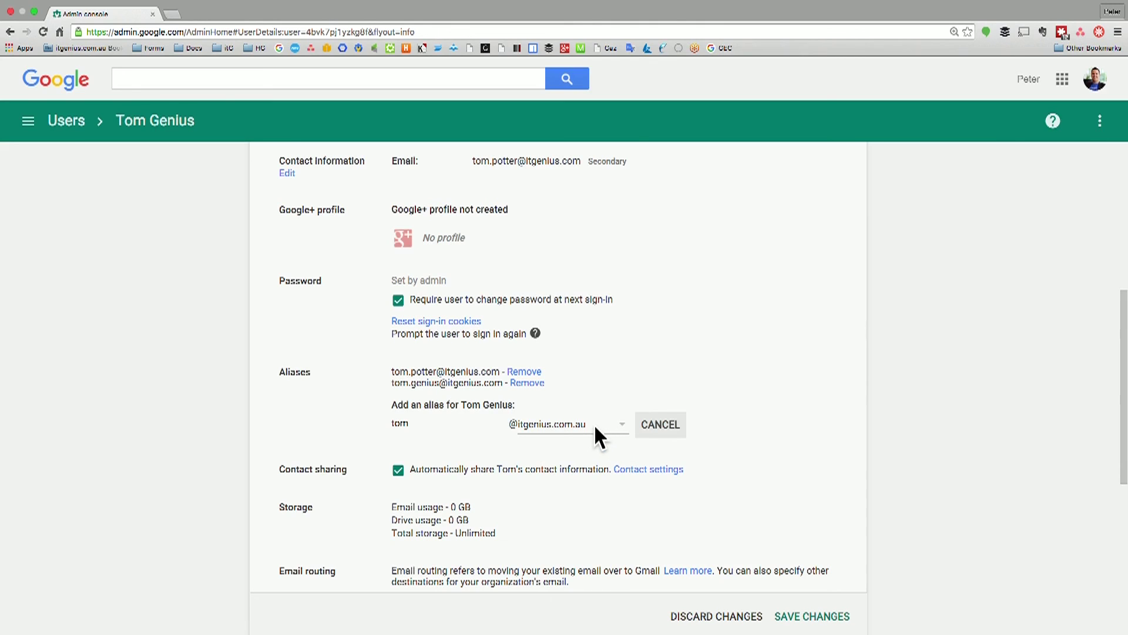
{"action": "left_click", "coordinate": [786, 616]}
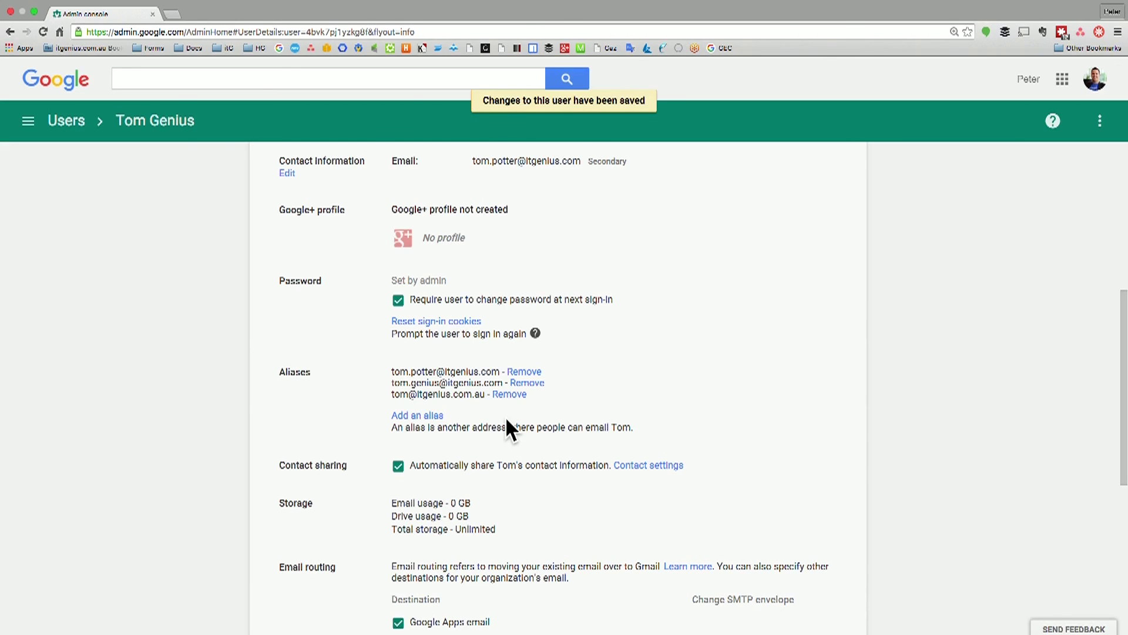
{"action": "scroll", "coordinate": [507, 420], "scroll_direction": "down", "scroll_amount": 3}
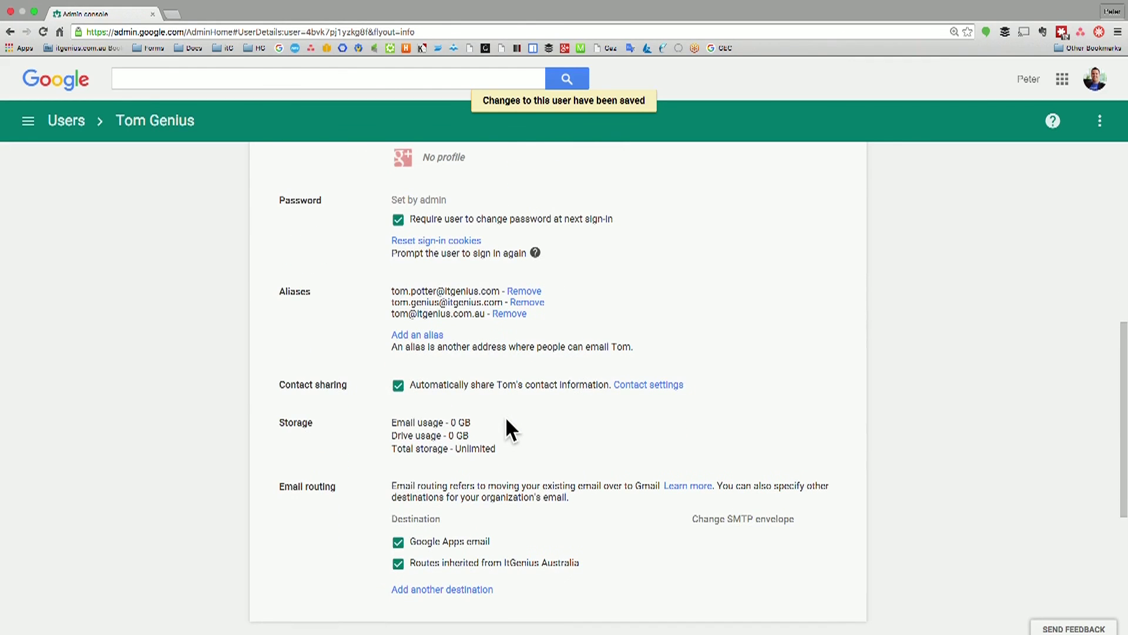
{"action": "scroll", "coordinate": [507, 420], "scroll_direction": "down", "scroll_amount": 2}
{"action": "scroll", "coordinate": [507, 419], "scroll_direction": "up", "scroll_amount": 5}
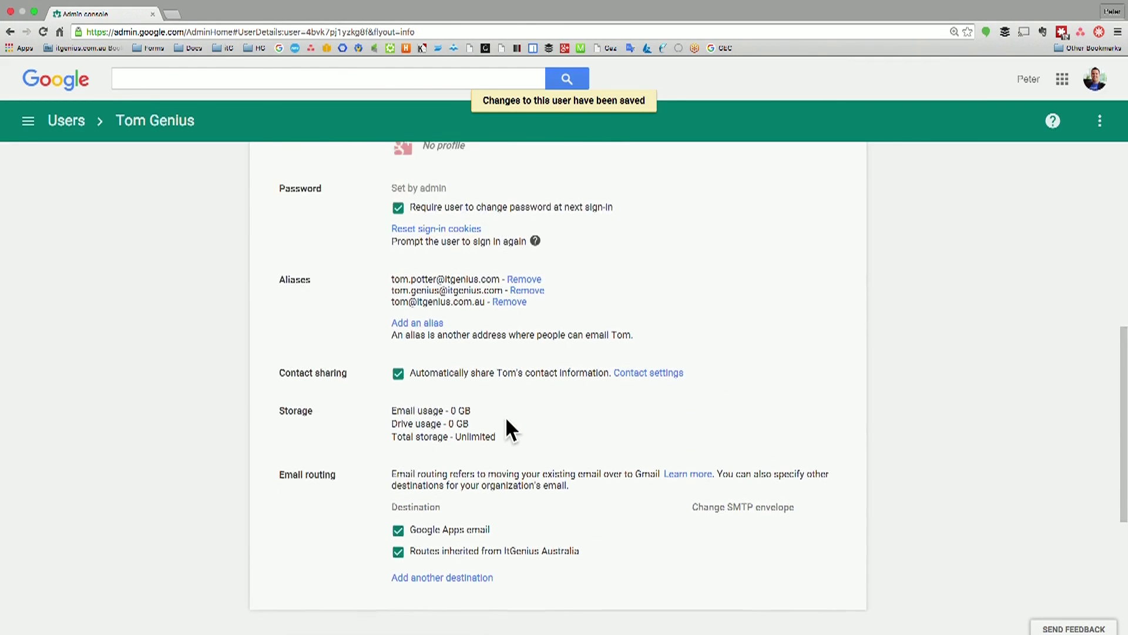
{"action": "scroll", "coordinate": [507, 419], "scroll_direction": "up", "scroll_amount": 10}
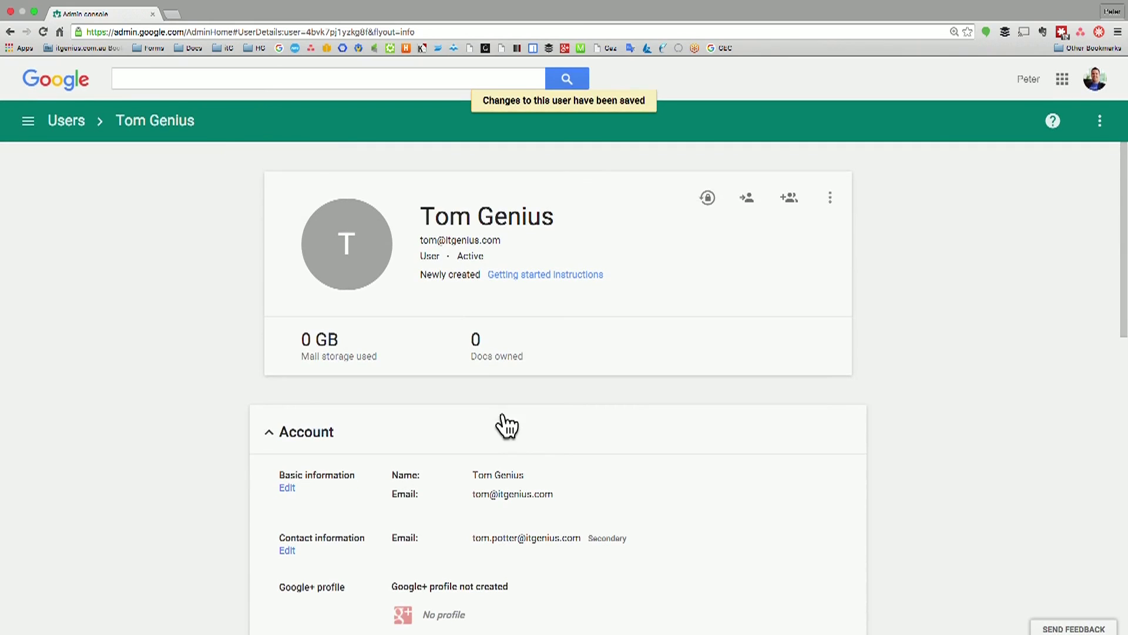
{"action": "mouse_move", "coordinate": [360, 250]}
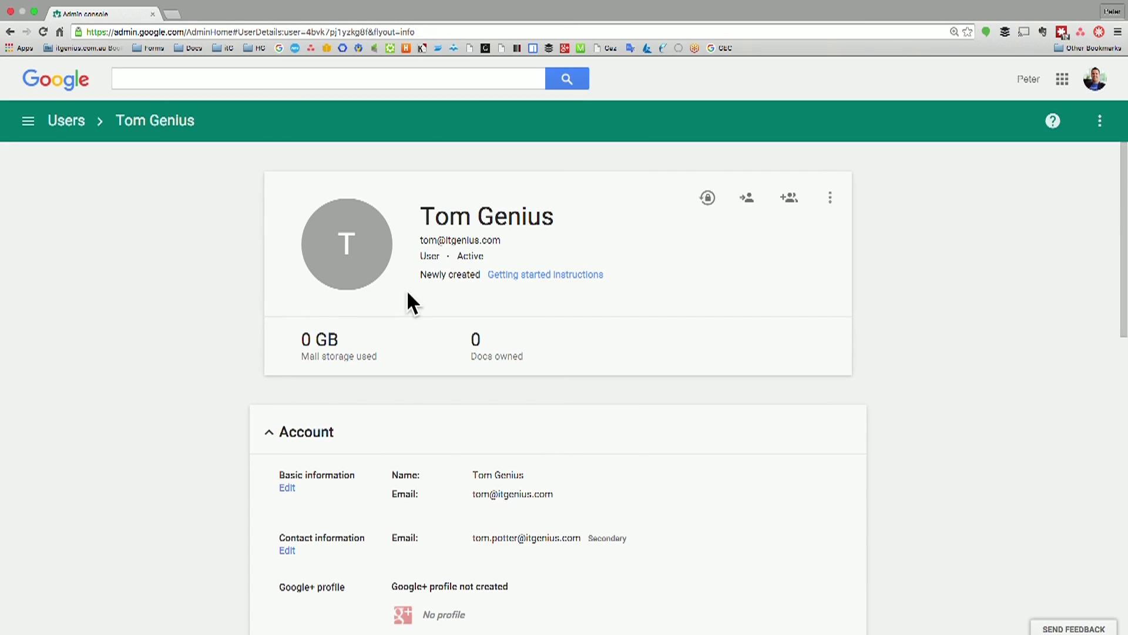
Check the user's extra account actions, then return to the Active users list under ItGenius Australia
{"action": "left_click", "coordinate": [830, 198]}
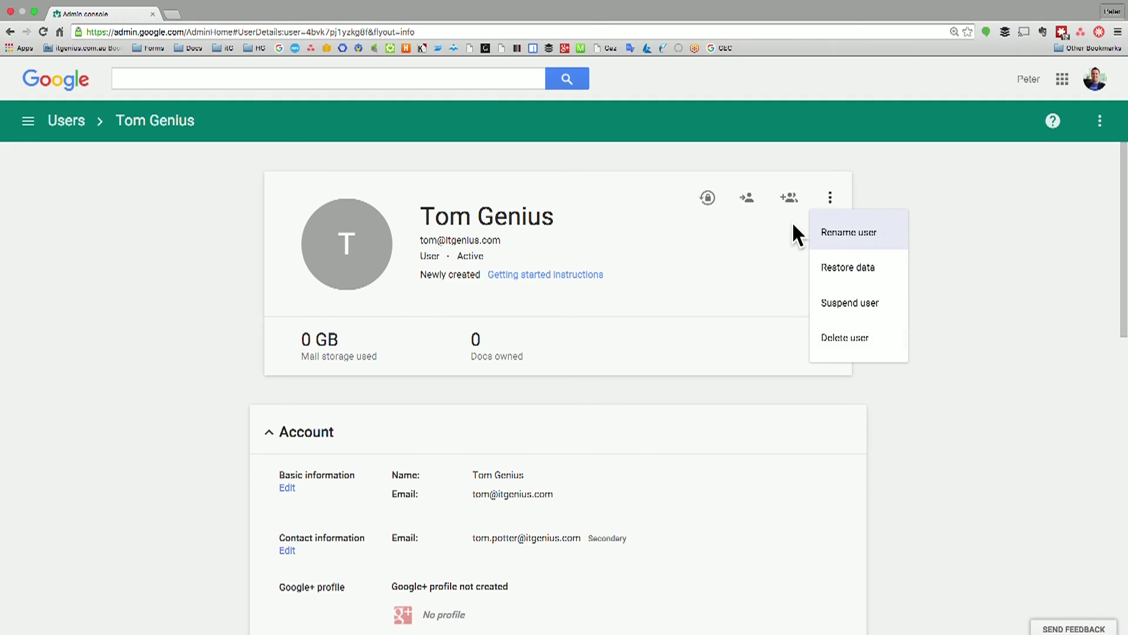
{"action": "left_click", "coordinate": [828, 200]}
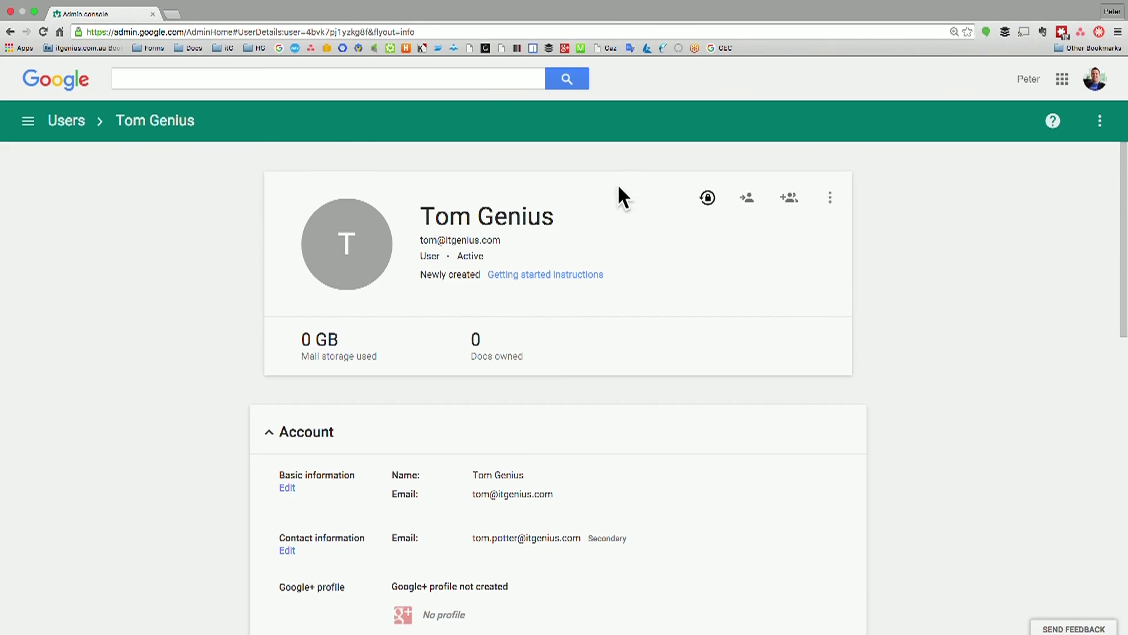
{"action": "left_click", "coordinate": [65, 125]}
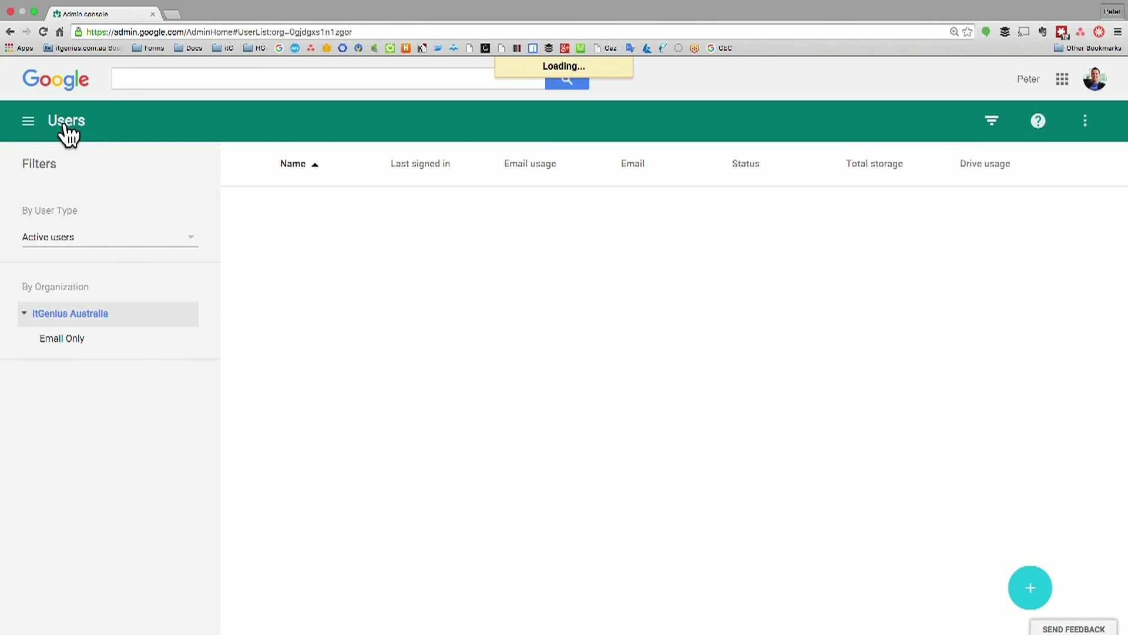